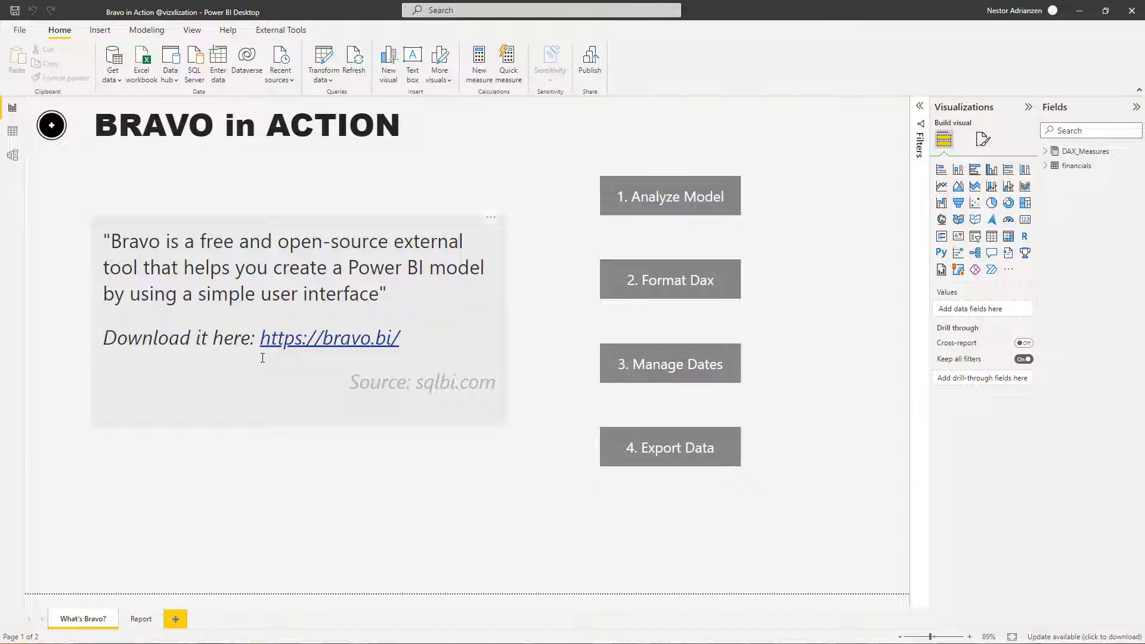
# Step: Open the bravo.bi download site in a maximized Chrome window using the report's link, and return to the Power BI report
pyautogui.moveTo(263, 338); pyautogui.dragTo(396, 336)
pyautogui.hotkey('ctrl', 'c')
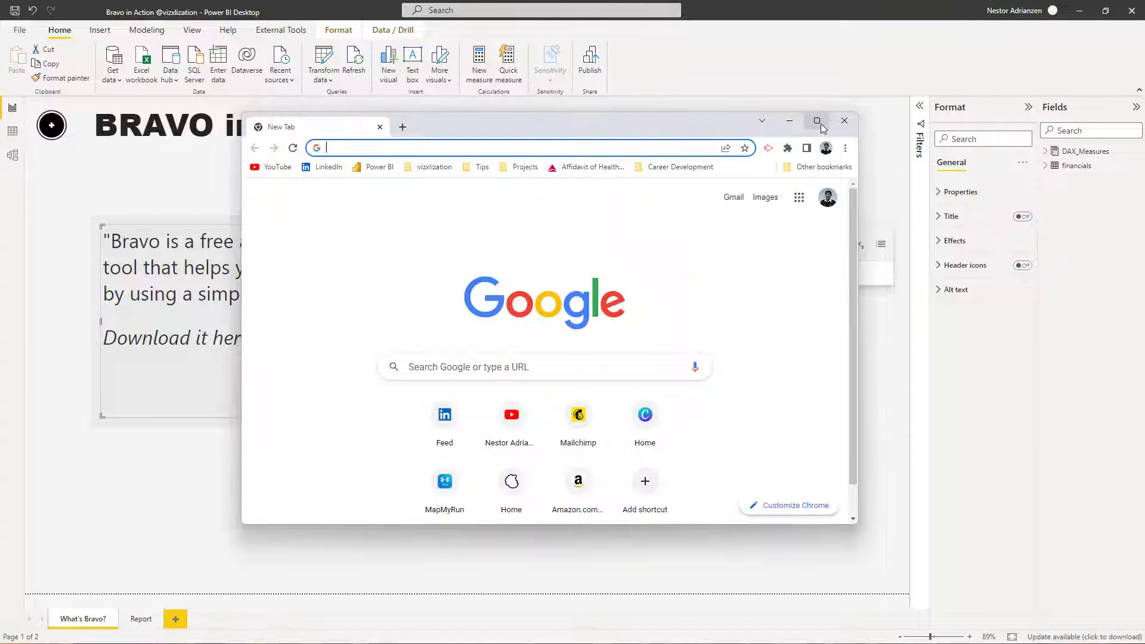
pyautogui.click(820, 125)
pyautogui.hotkey('ctrl', 'v')
pyautogui.press('Return')
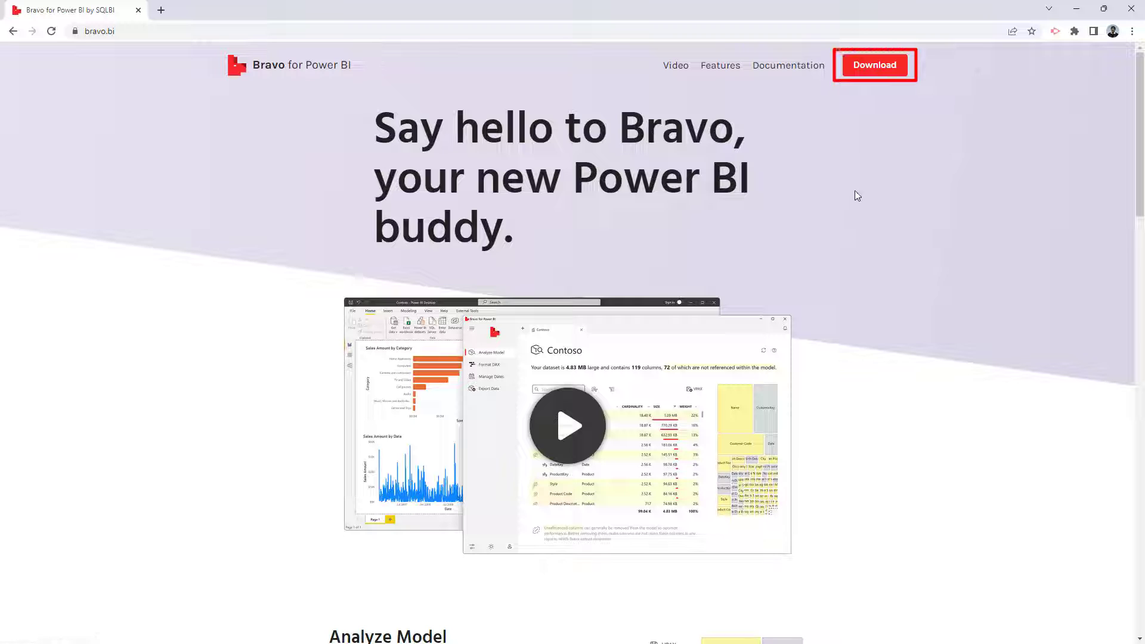
pyautogui.click(1077, 9)
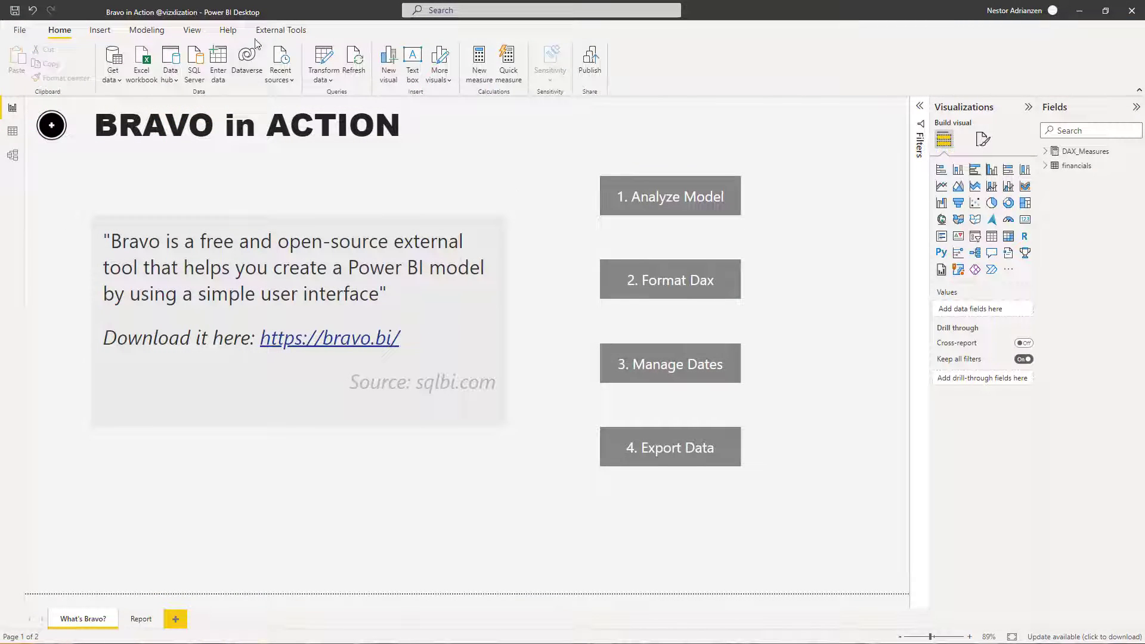
# Step: Launch Bravo from the Bravo in Action report, maximize it, and expand the smaller columns in Analyze Model
pyautogui.click(282, 36)
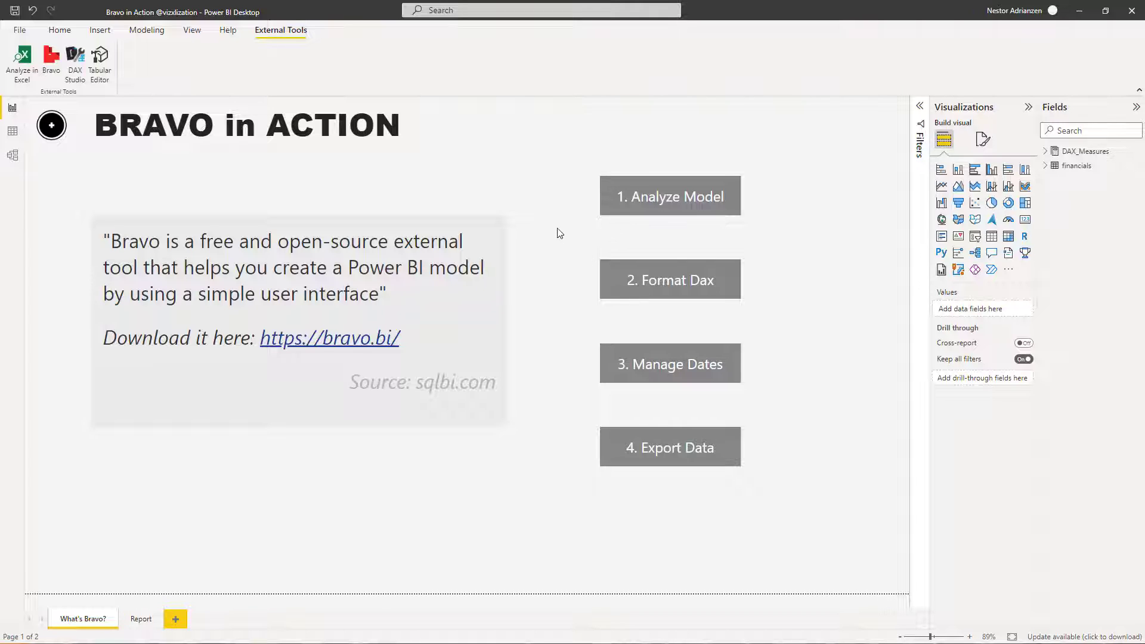
pyautogui.click(52, 62)
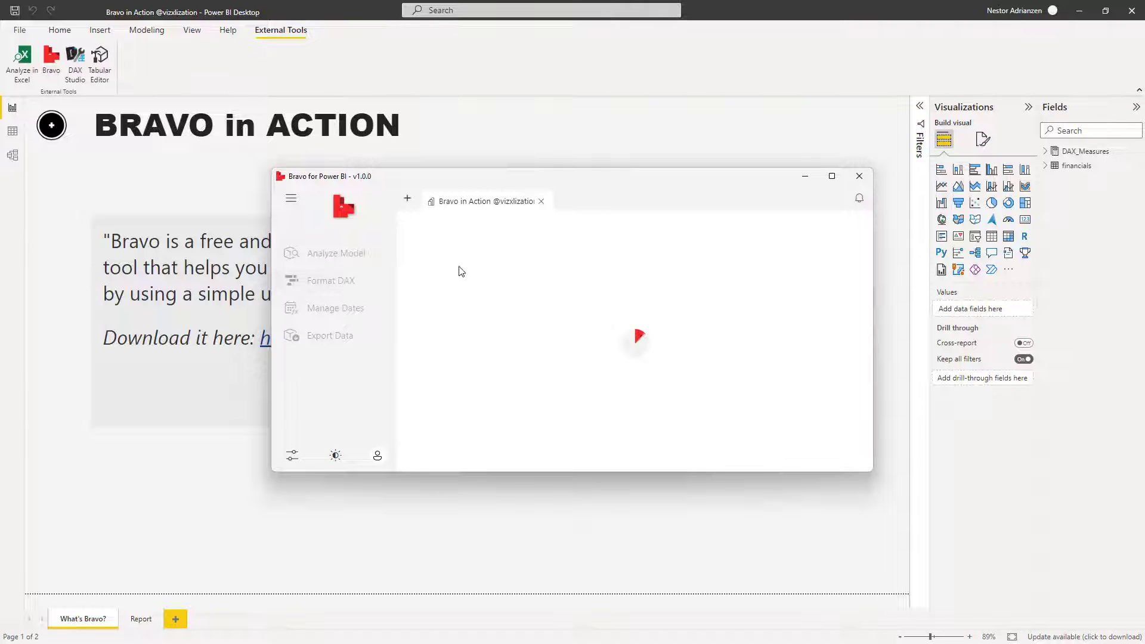
pyautogui.moveTo(614, 180); pyautogui.dragTo(440, 168)
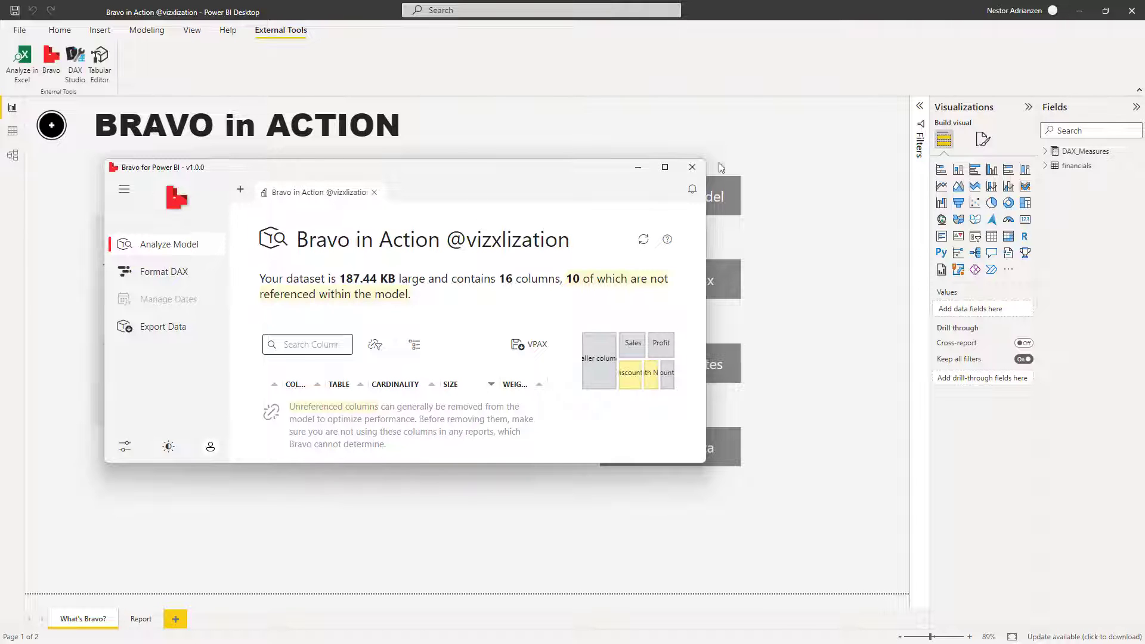
pyautogui.click(665, 167)
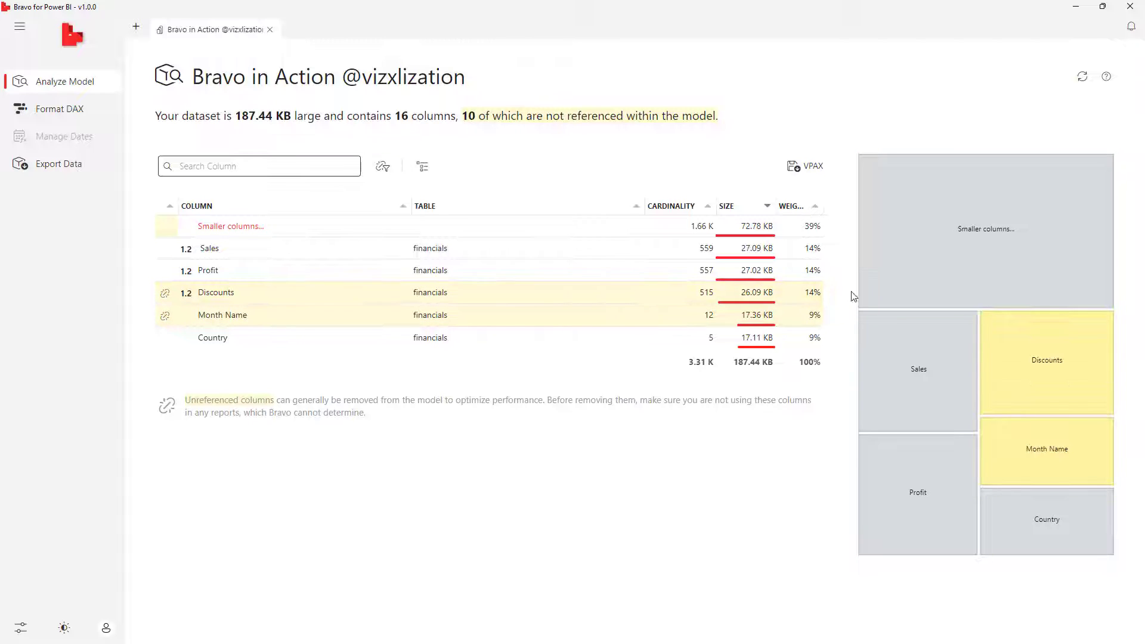
pyautogui.click(236, 227)
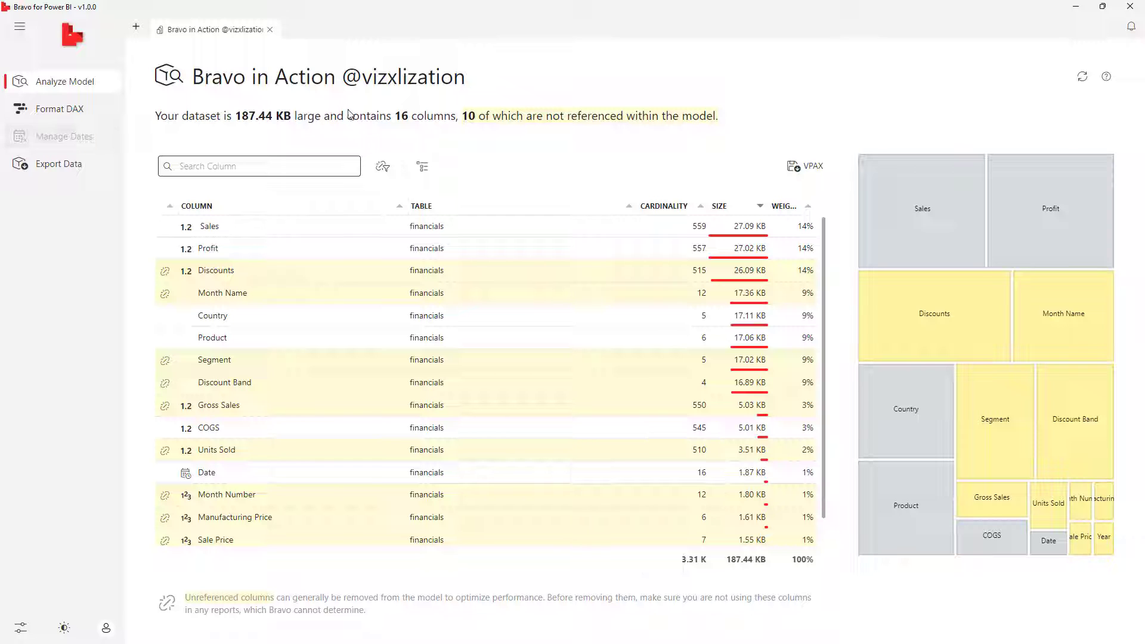
pyautogui.click(137, 28)
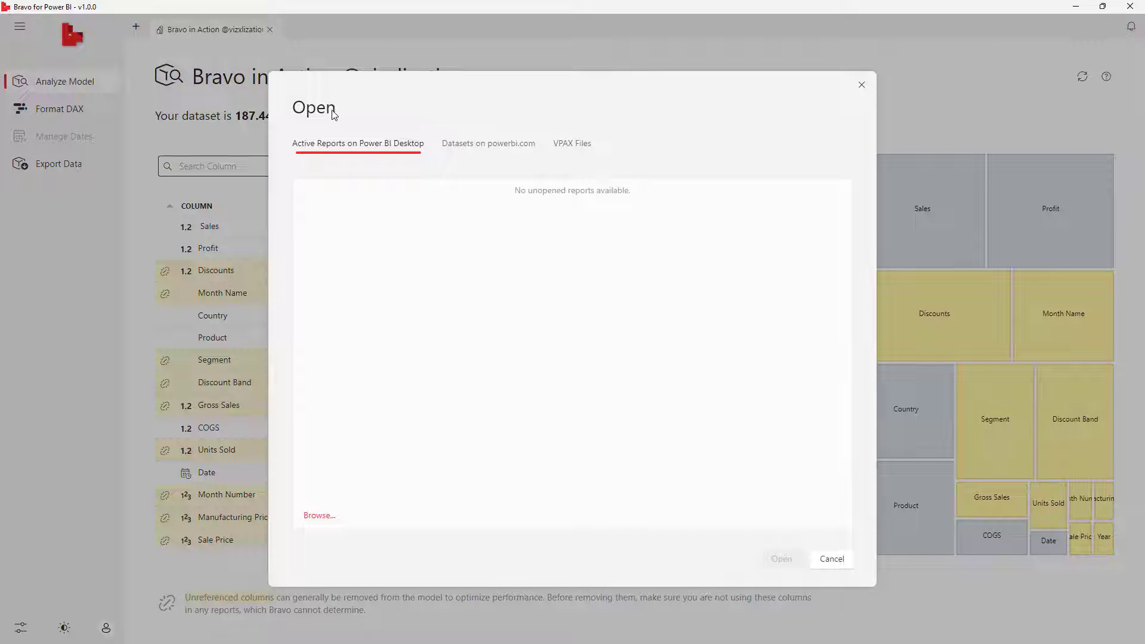
pyautogui.click(317, 518)
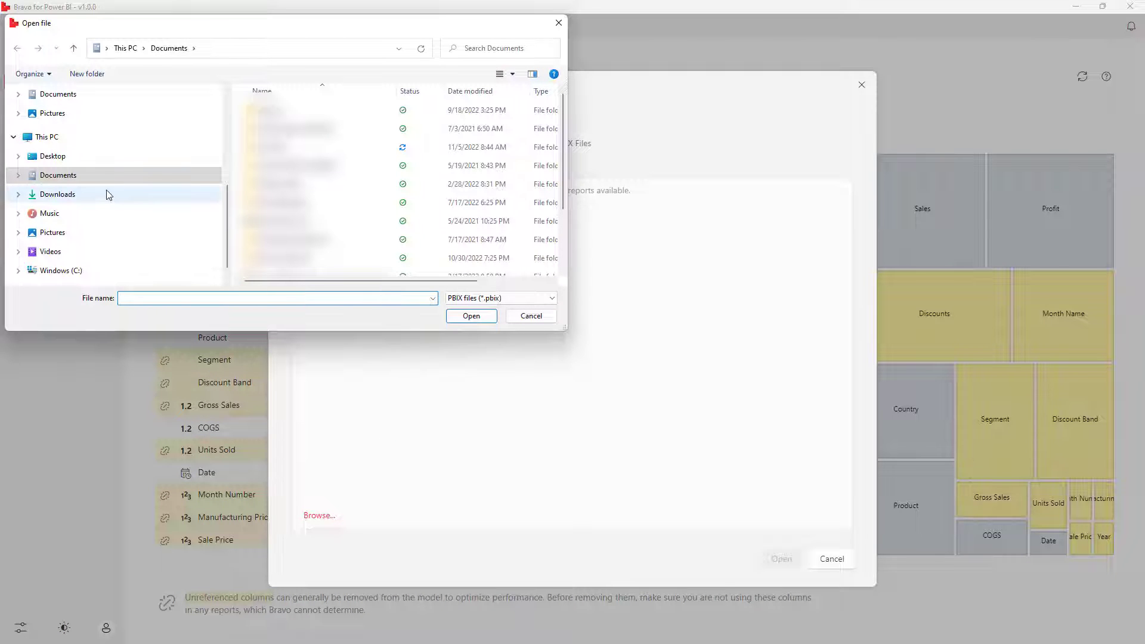
pyautogui.scroll(5, 114, 197)
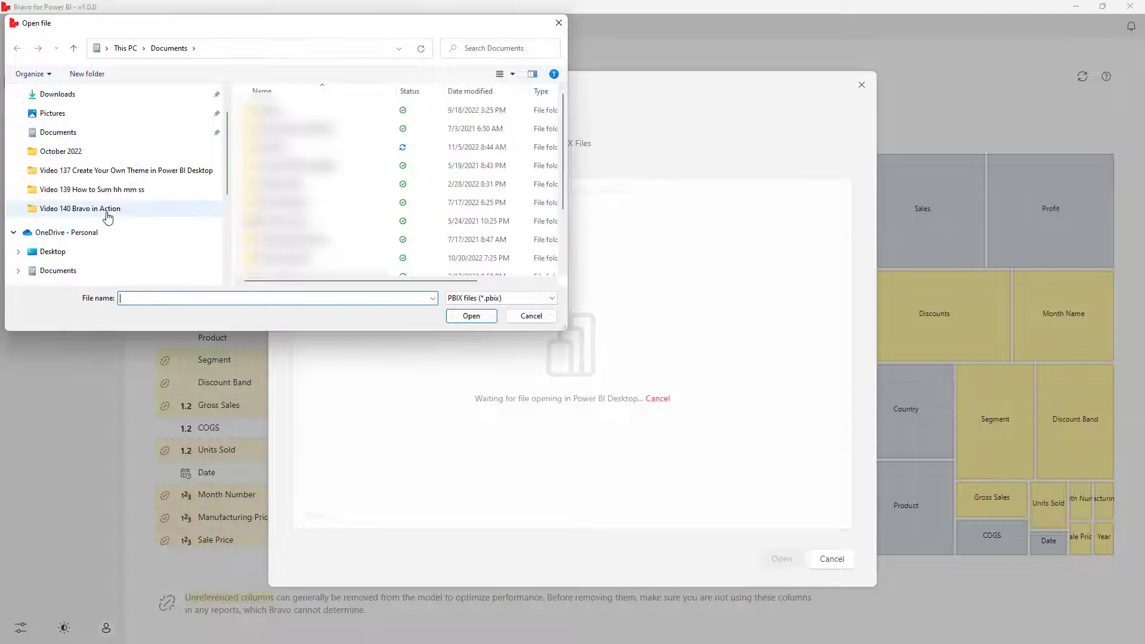
pyautogui.click(109, 210)
pyautogui.click(331, 149)
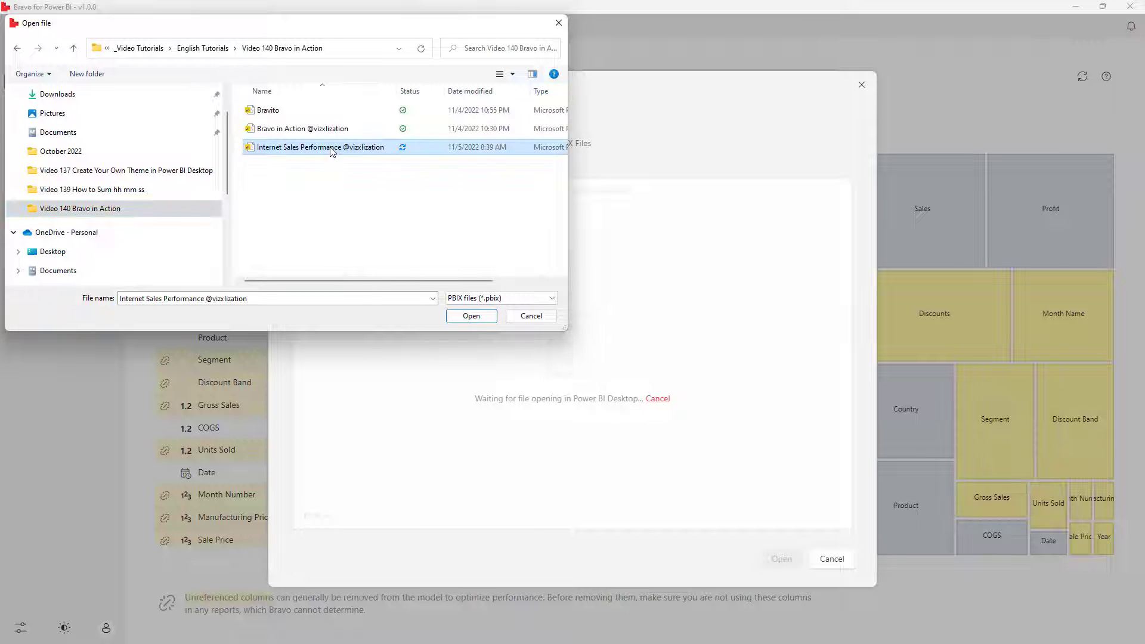
pyautogui.click(470, 316)
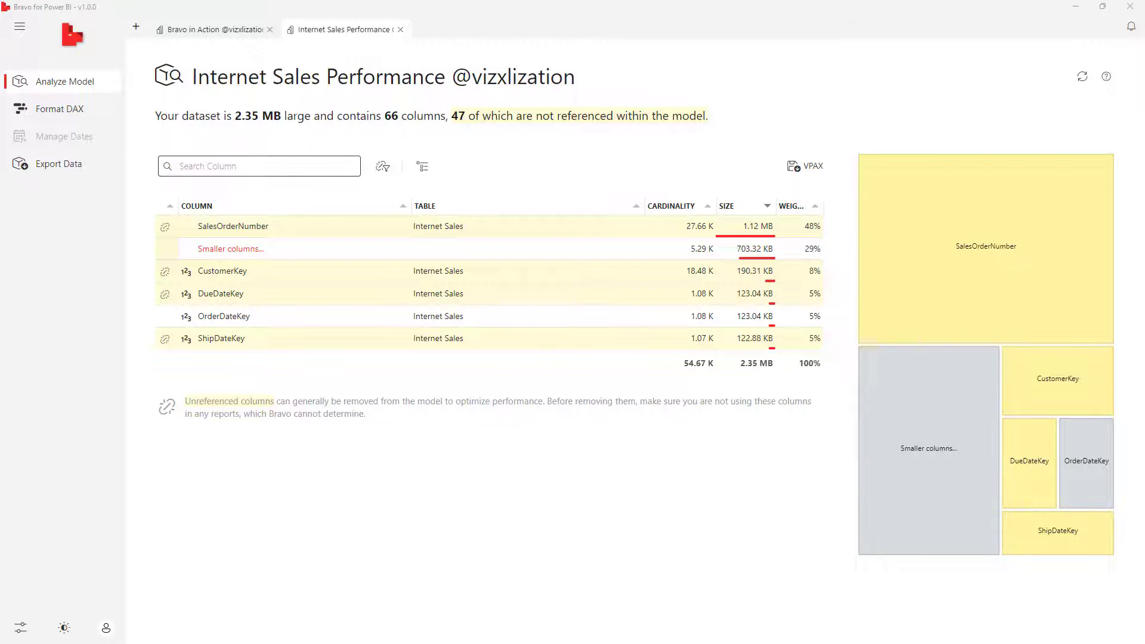
# Step: In Power BI Desktop, remove the SalesOrderNumber column from the Internet Sales query and apply the change to the model
pyautogui.hotkey('alt', 'Tab')
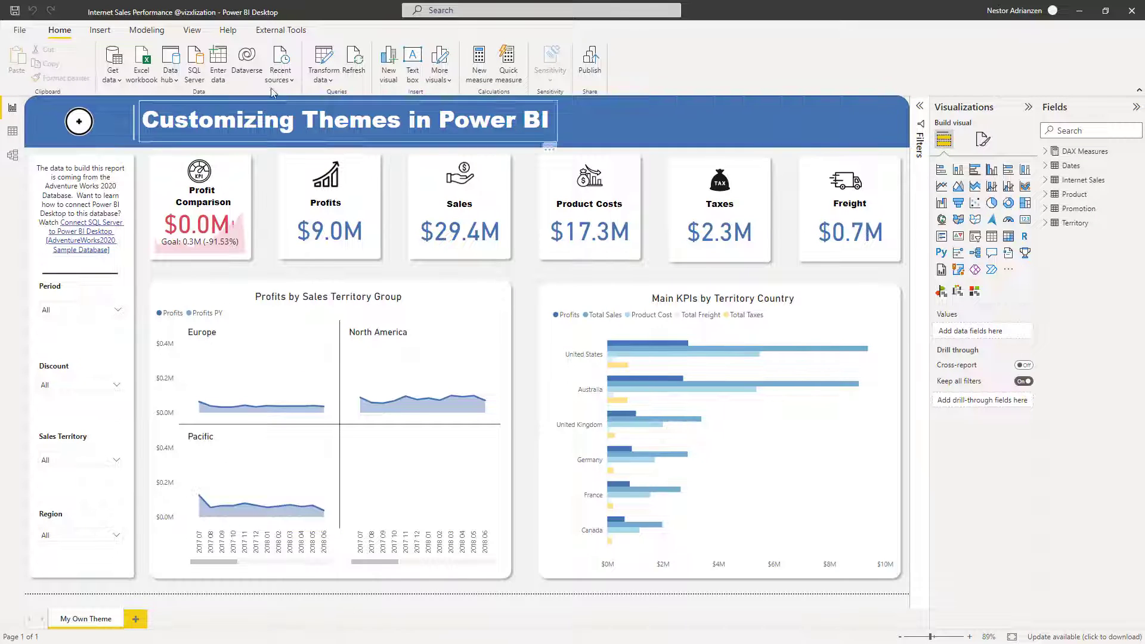
pyautogui.click(333, 61)
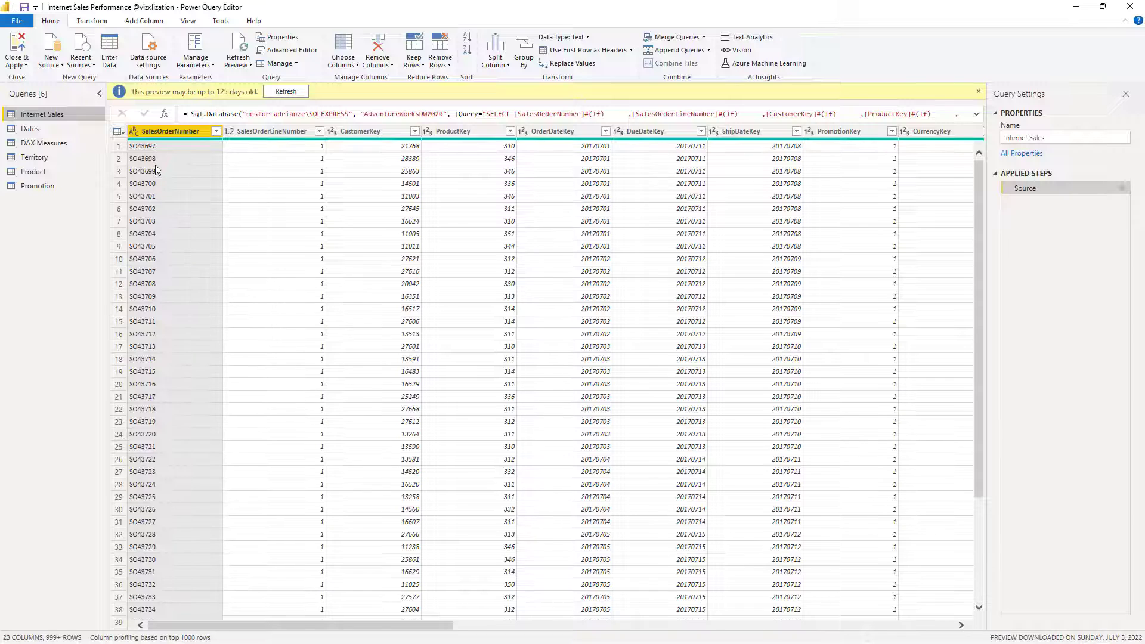
pyautogui.rightClick(184, 138)
pyautogui.click(197, 157)
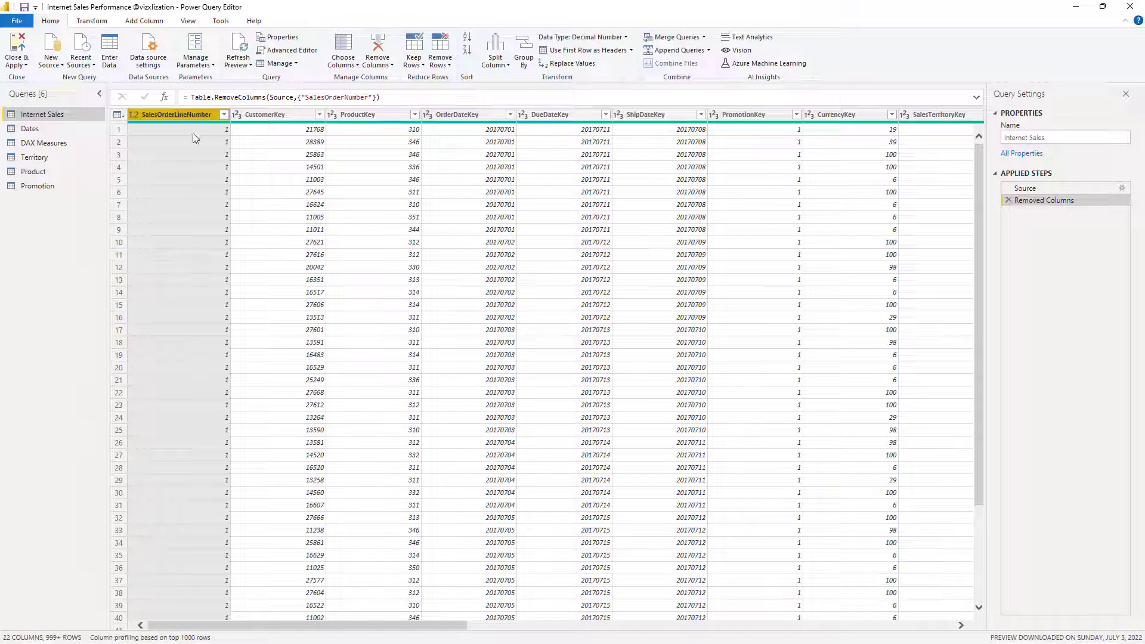
pyautogui.click(16, 62)
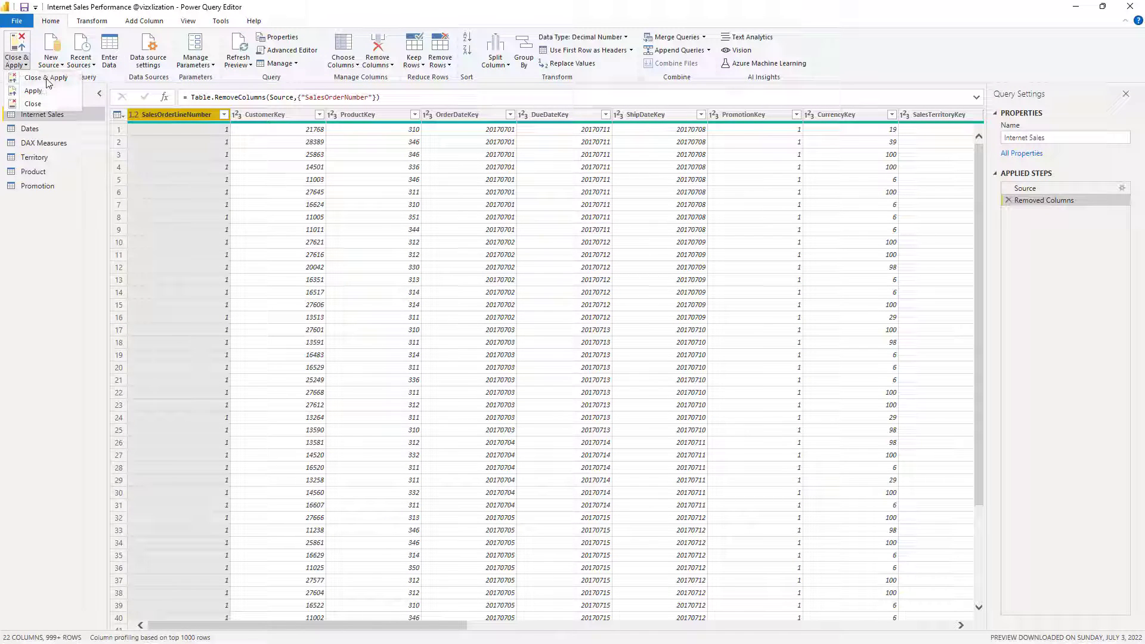
pyautogui.click(33, 103)
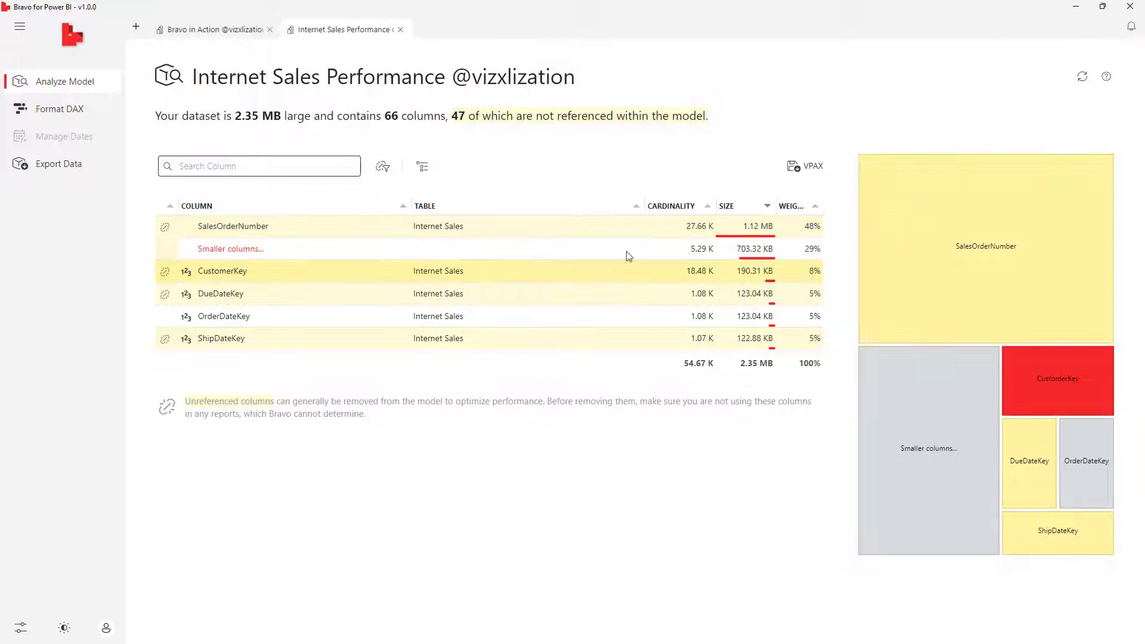
# Step: Refresh the Internet Sales Performance analysis in Bravo and expand the smaller columns to review the remaining columns
pyautogui.click(1082, 77)
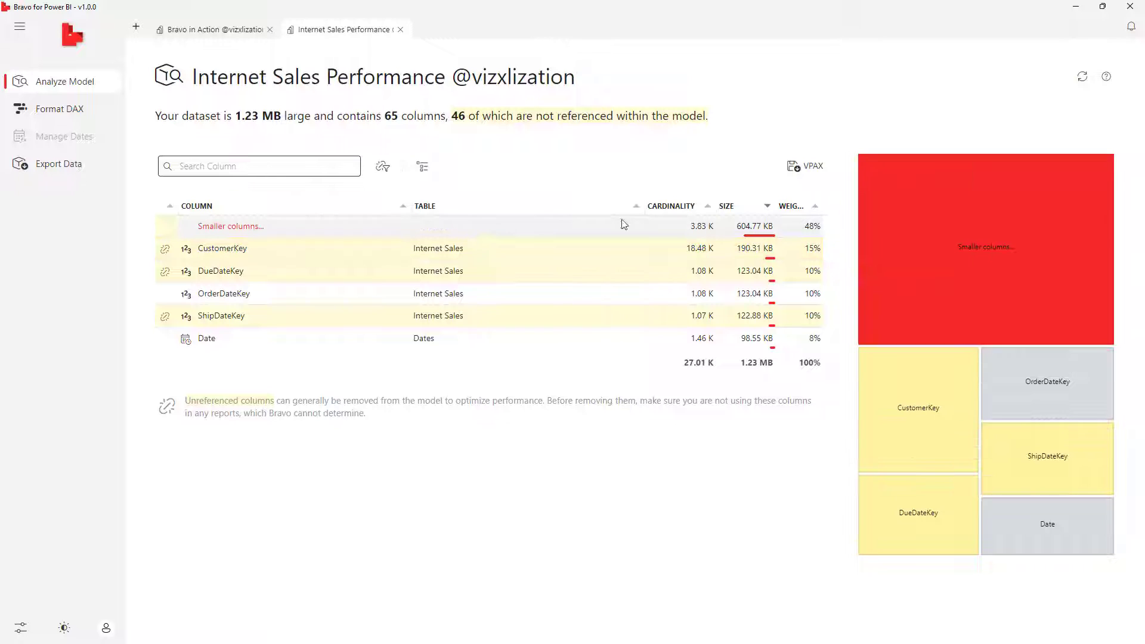
pyautogui.click(249, 227)
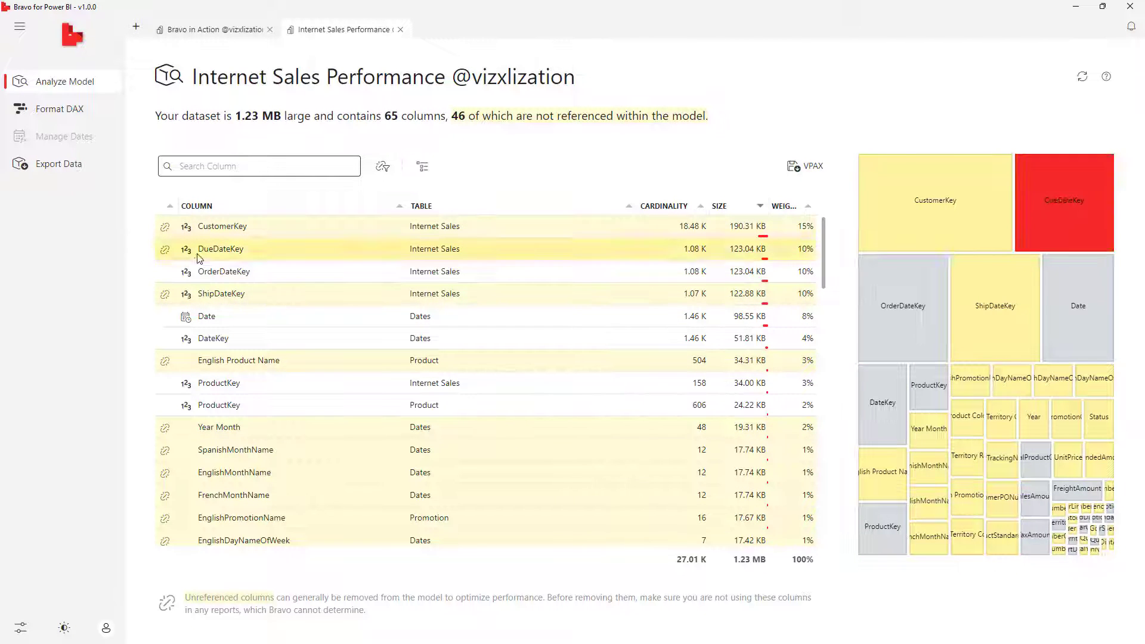
pyautogui.scroll(-3, 281, 373)
pyautogui.scroll(3, 289, 374)
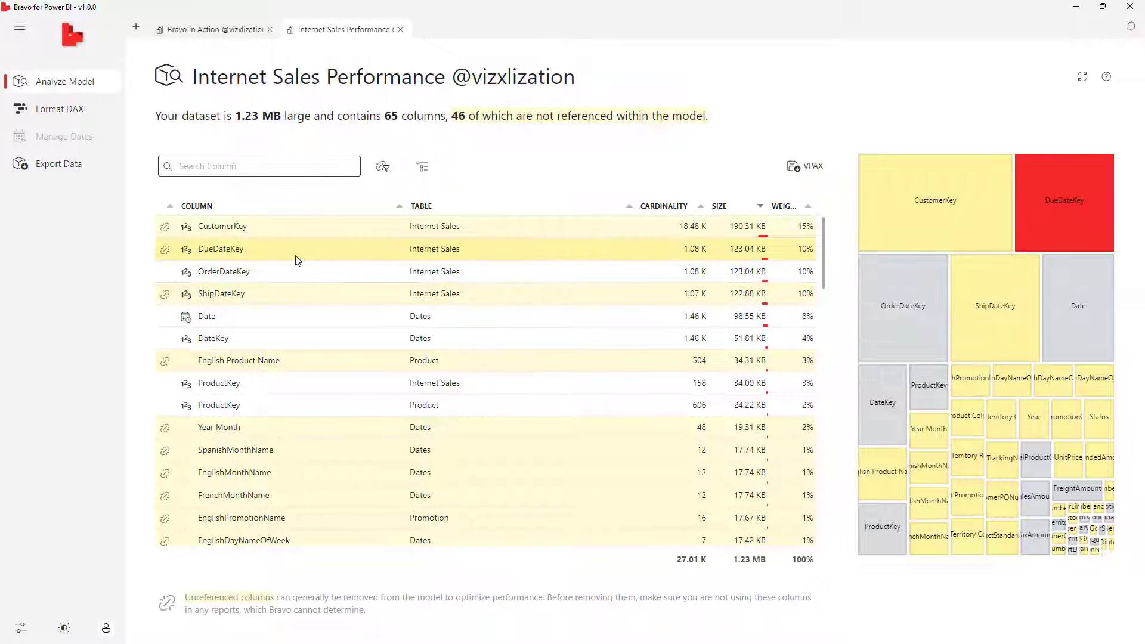
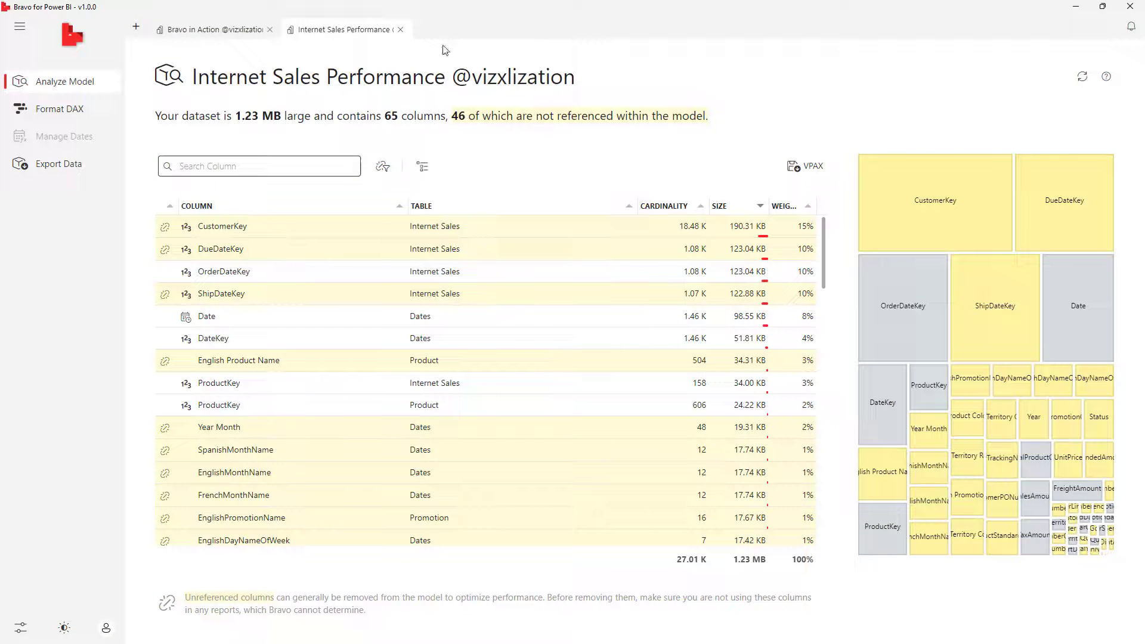
# Step: Format the DAX of the Freight PY measure and display its formatted code
pyautogui.click(71, 117)
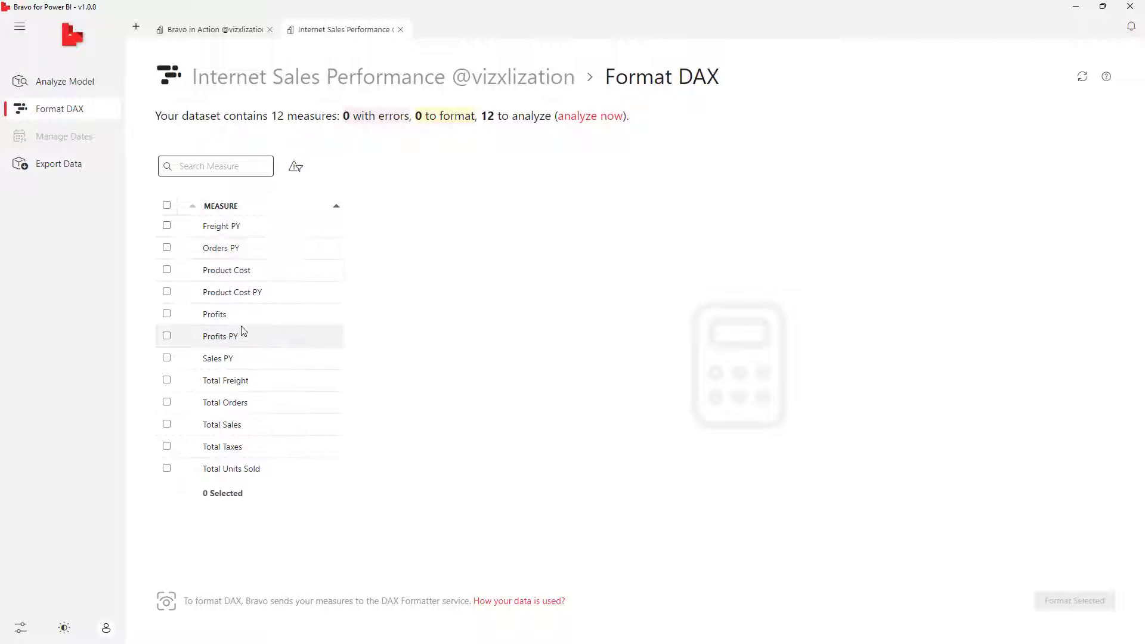
pyautogui.click(167, 228)
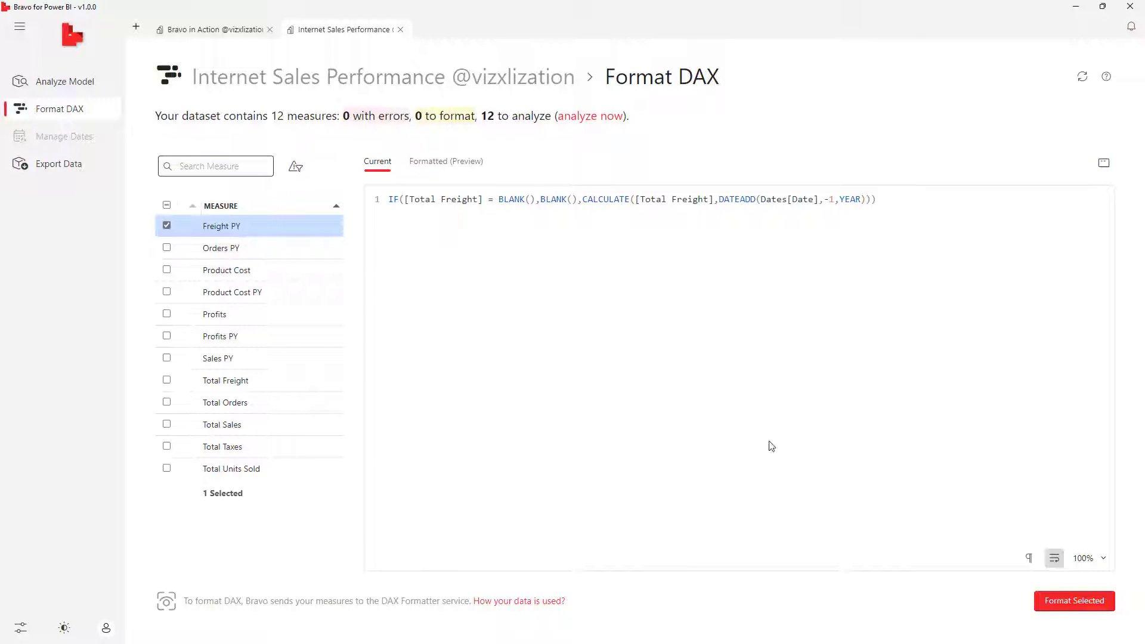
pyautogui.click(1061, 609)
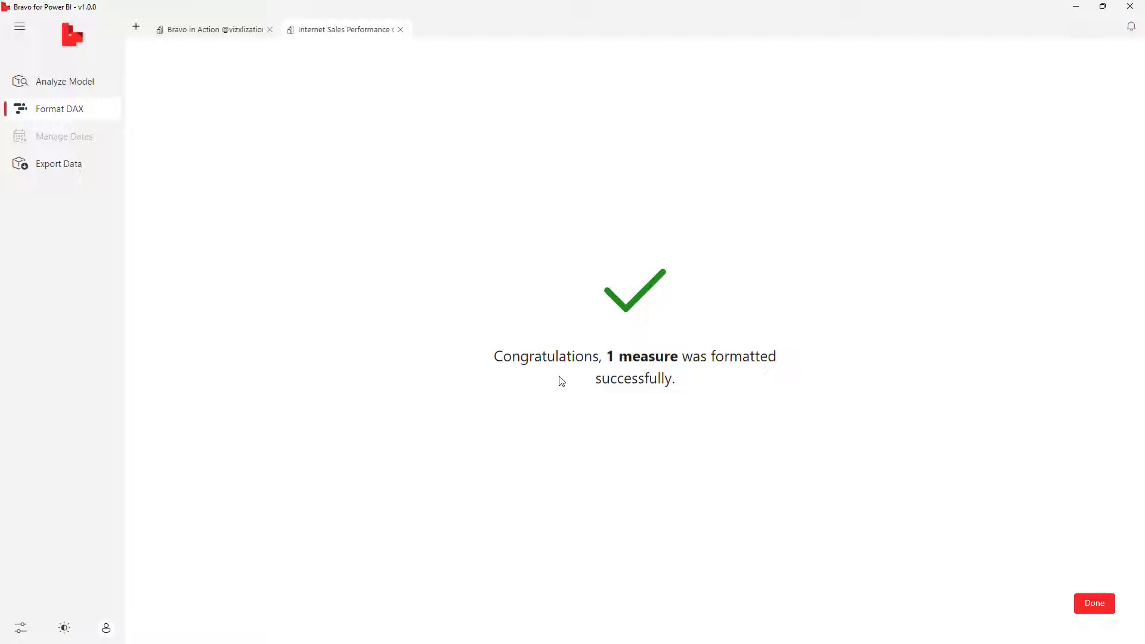
pyautogui.click(1087, 613)
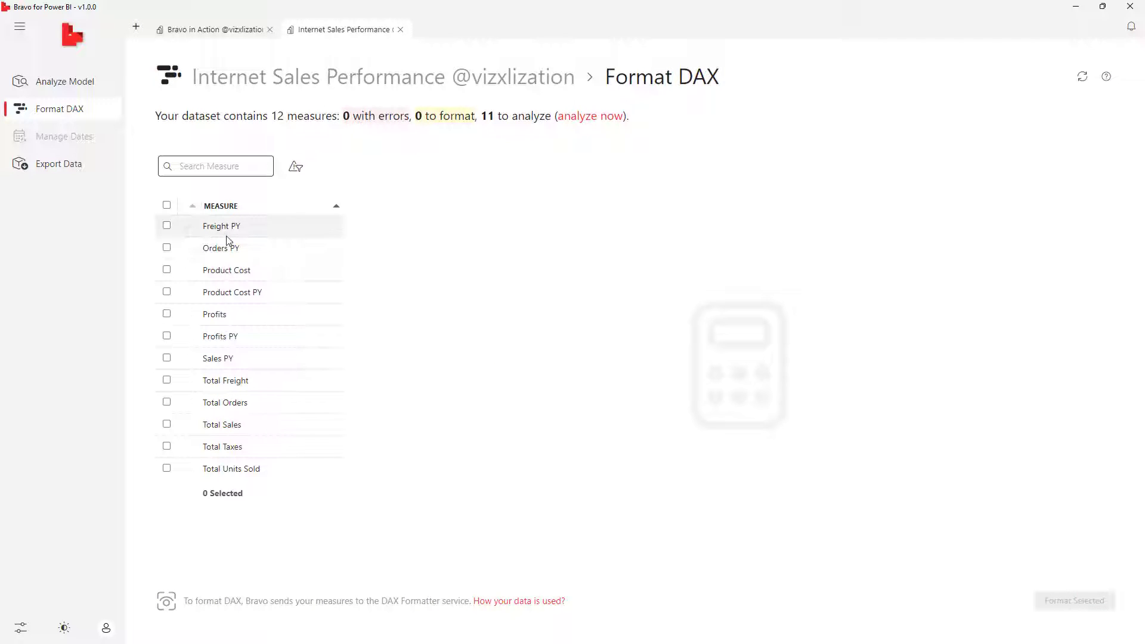
pyautogui.click(226, 233)
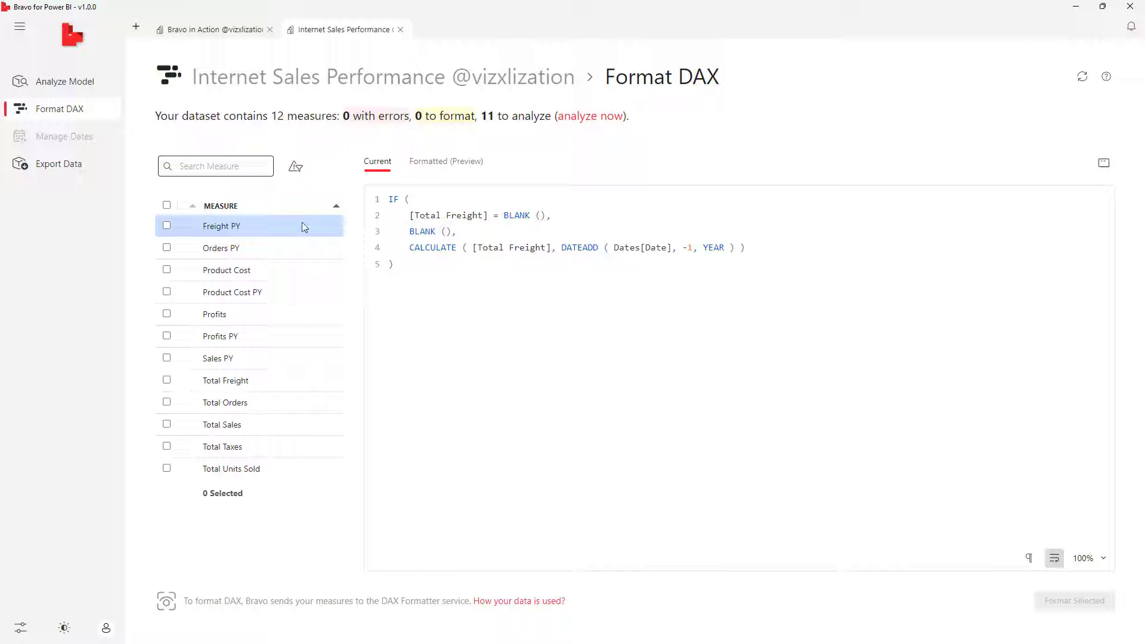
# Step: Format the DAX of the Orders PY measure and display its formatted code
pyautogui.click(239, 252)
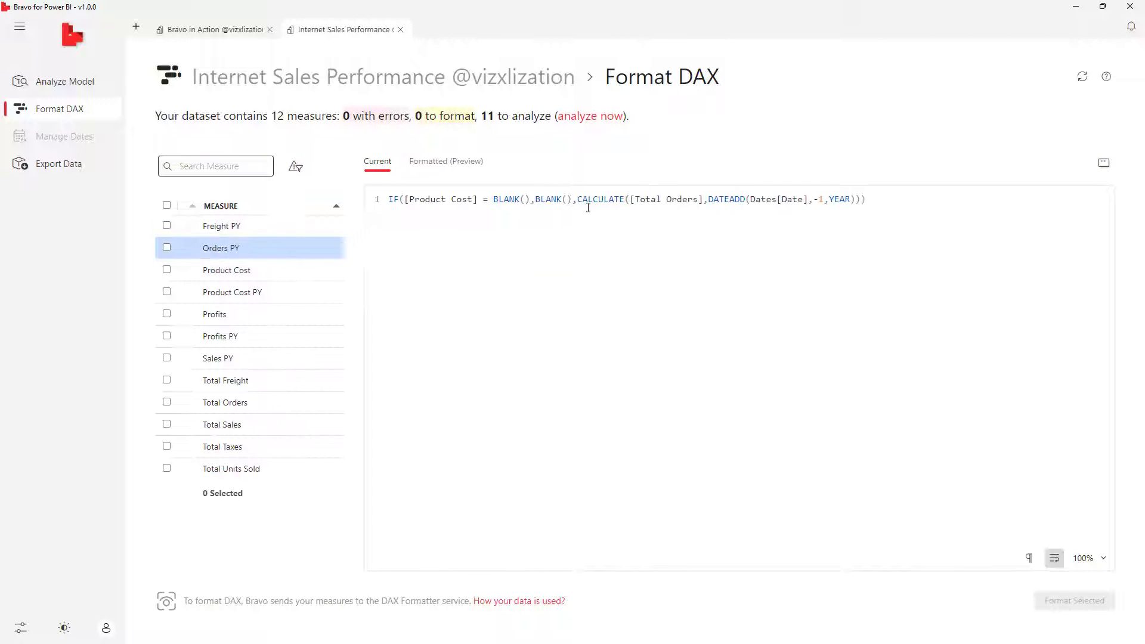
pyautogui.click(168, 249)
pyautogui.click(1067, 602)
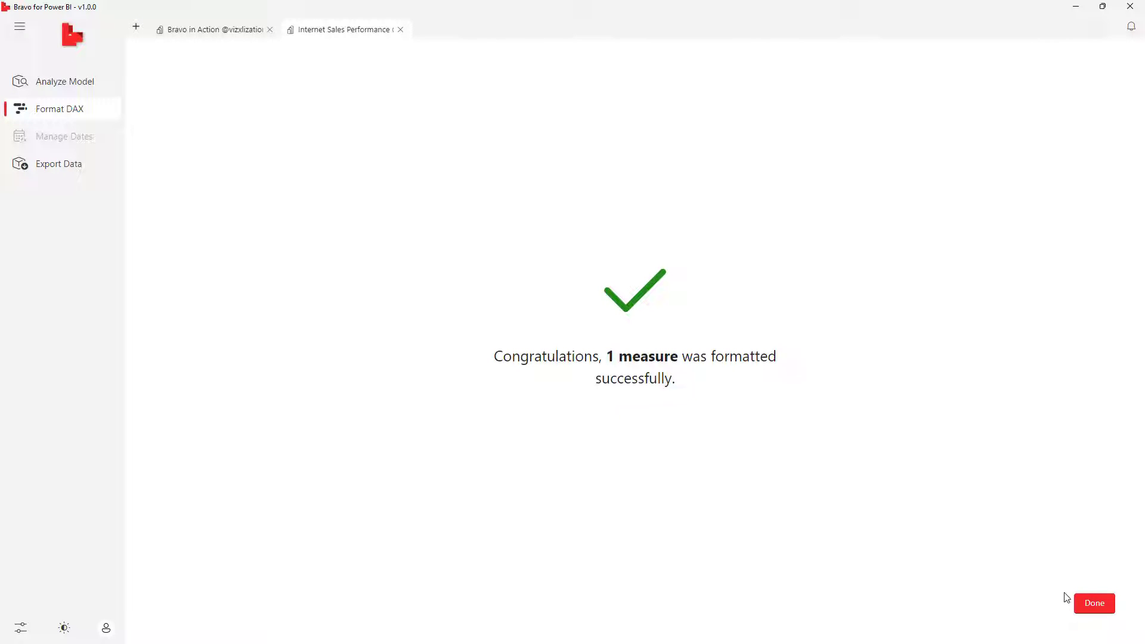
pyautogui.click(1094, 603)
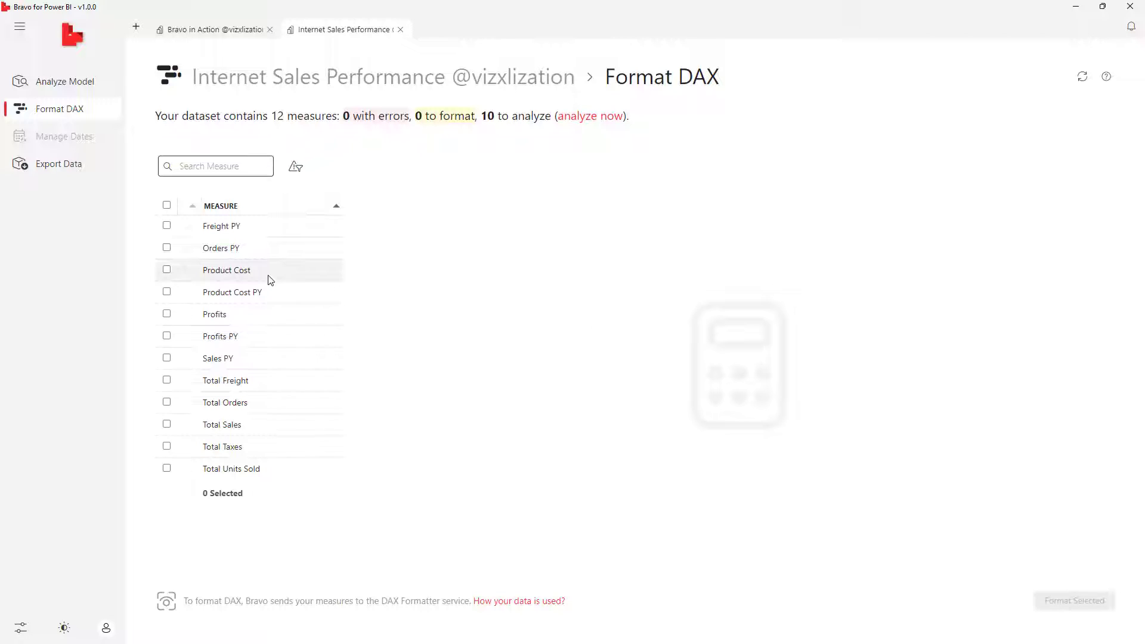
pyautogui.click(236, 254)
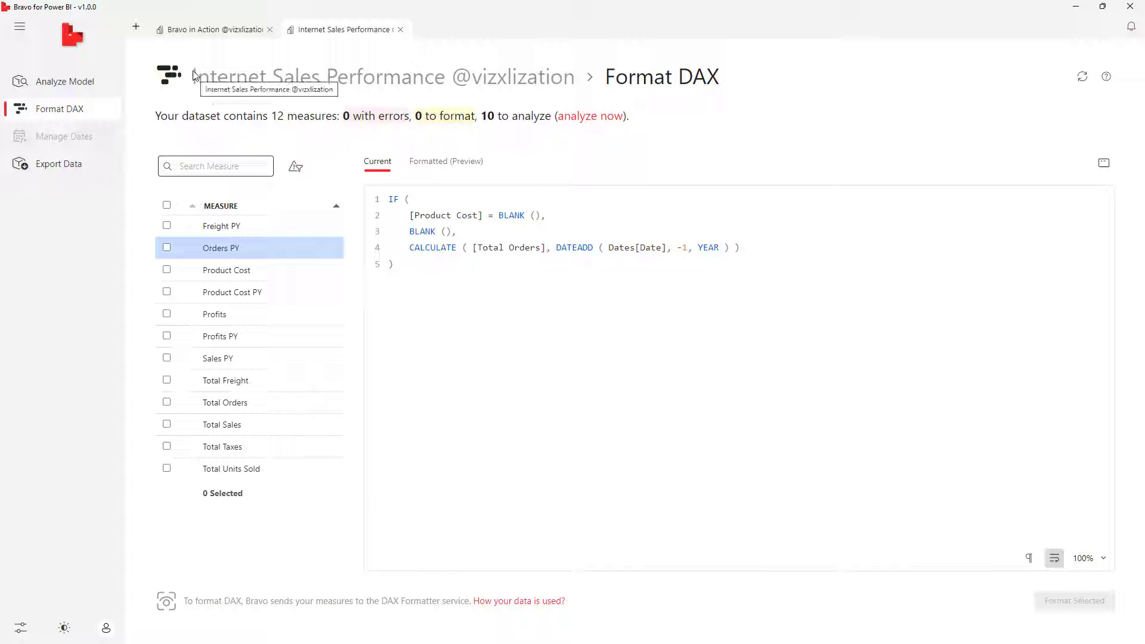
# Step: Display the Manage Dates feature for the Bravo in Action report
pyautogui.click(211, 30)
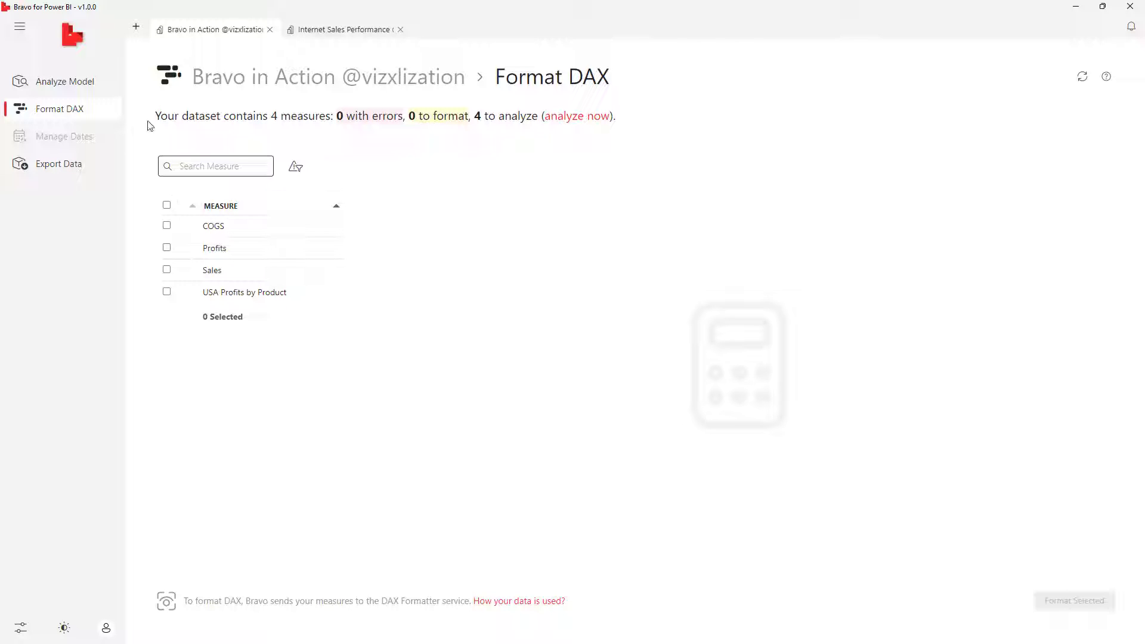
pyautogui.click(69, 145)
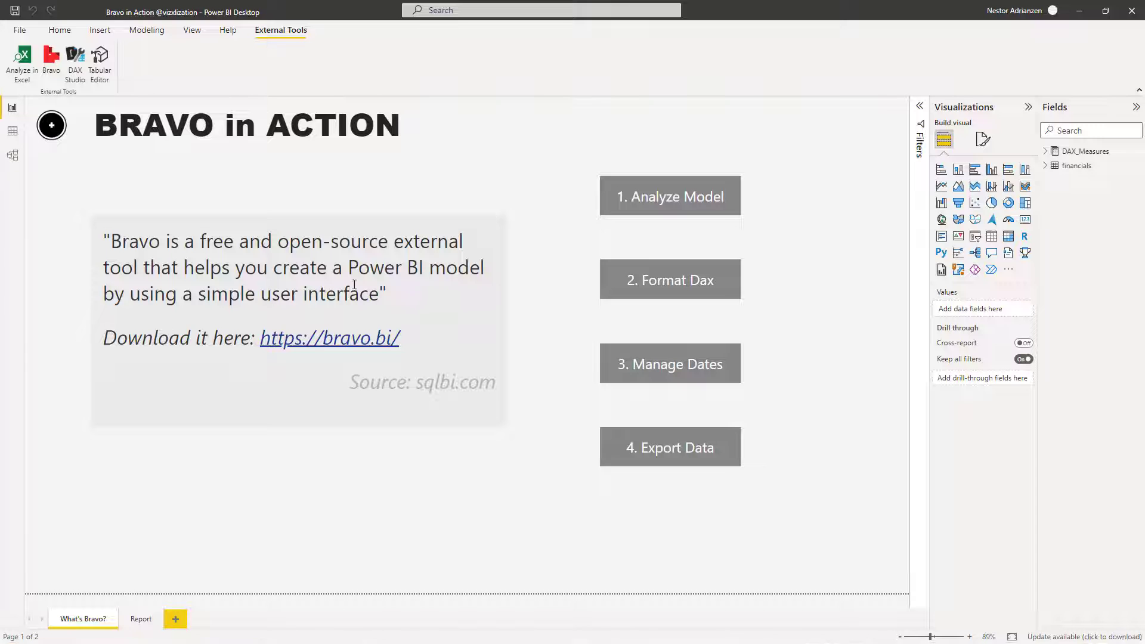
# Step: In Power BI Desktop, turn off Auto date/time for the current Bravo in Action file and save the report
pyautogui.click(26, 28)
pyautogui.click(80, 222)
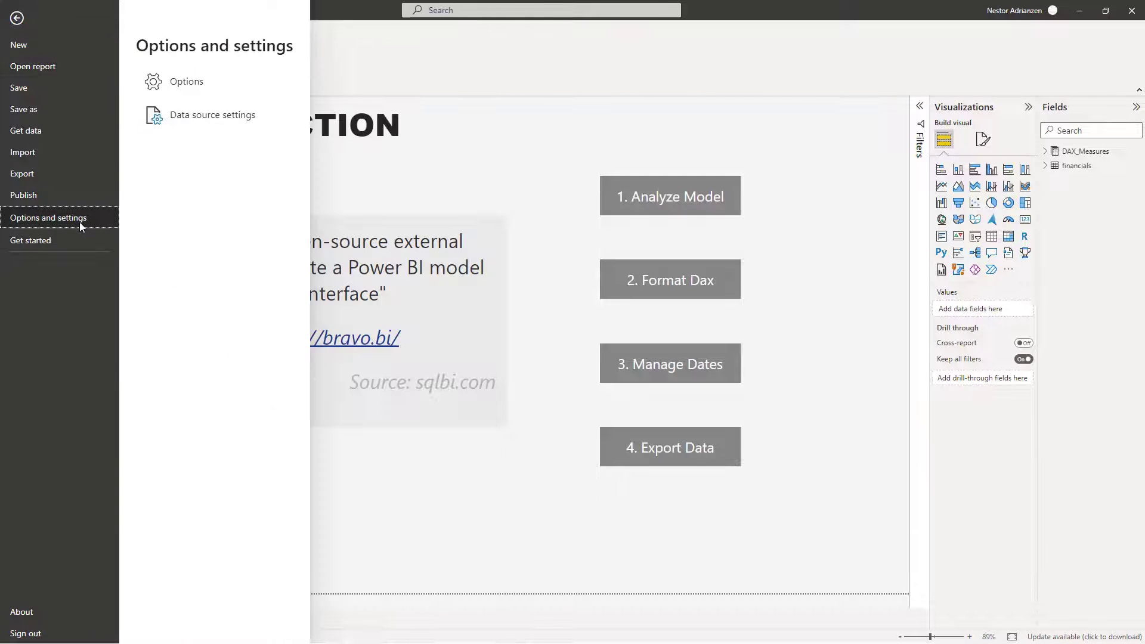
pyautogui.click(167, 89)
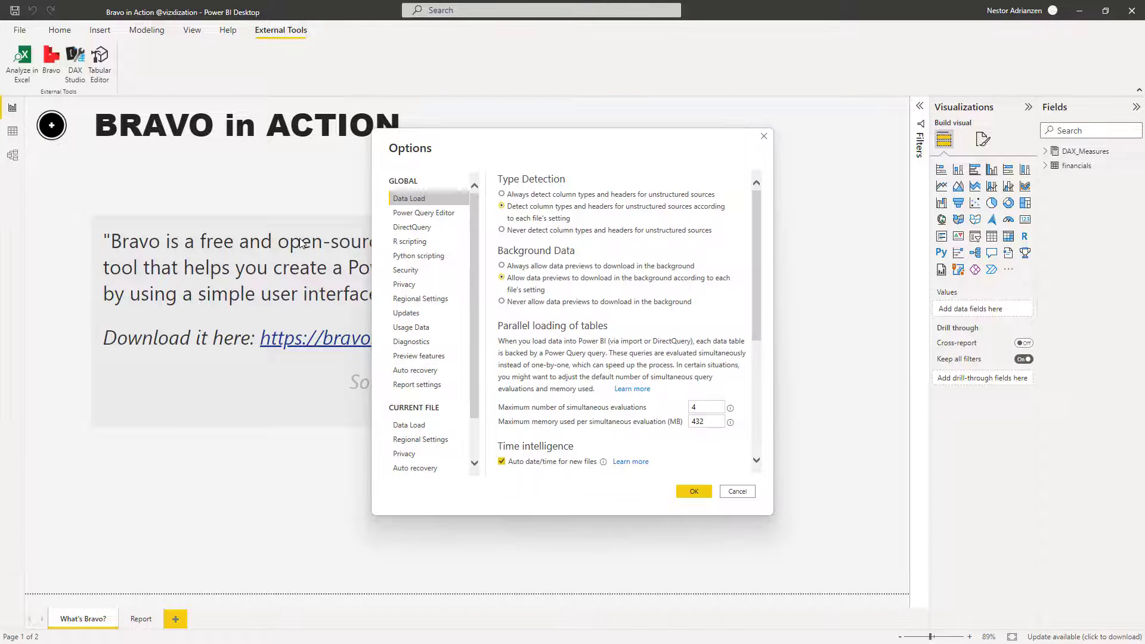
pyautogui.scroll(-2, 449, 395)
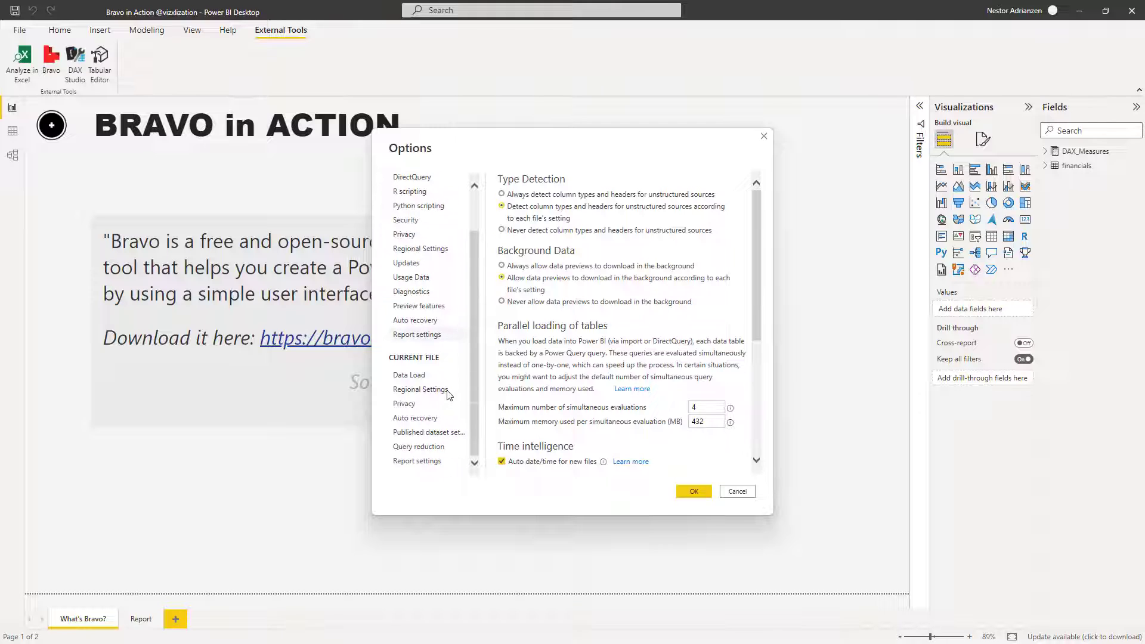
pyautogui.click(416, 377)
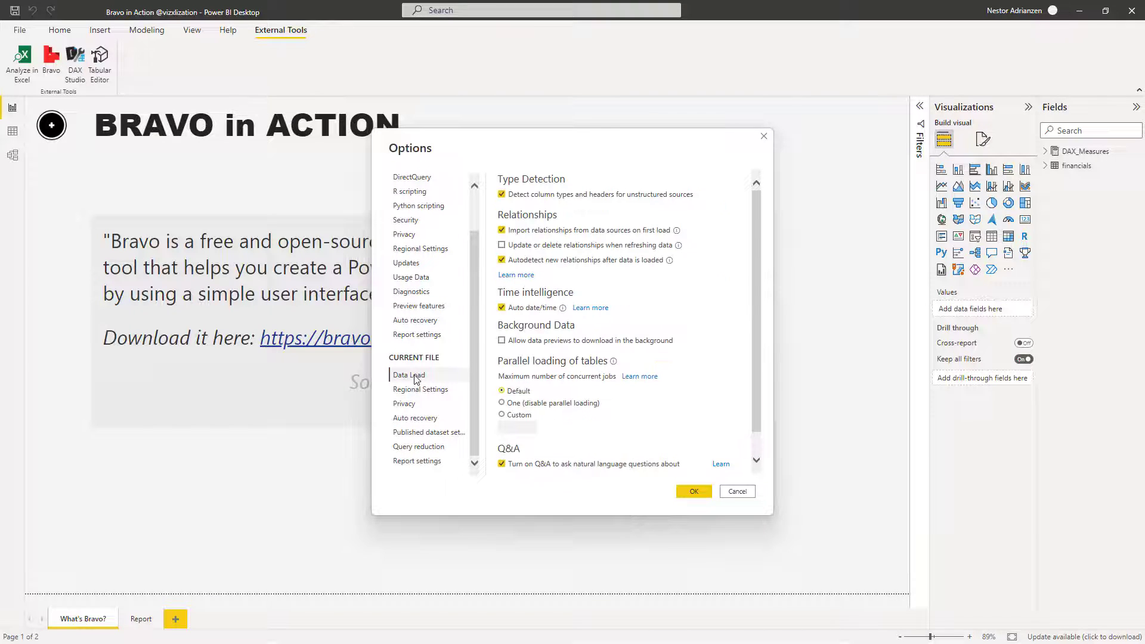
pyautogui.click(502, 309)
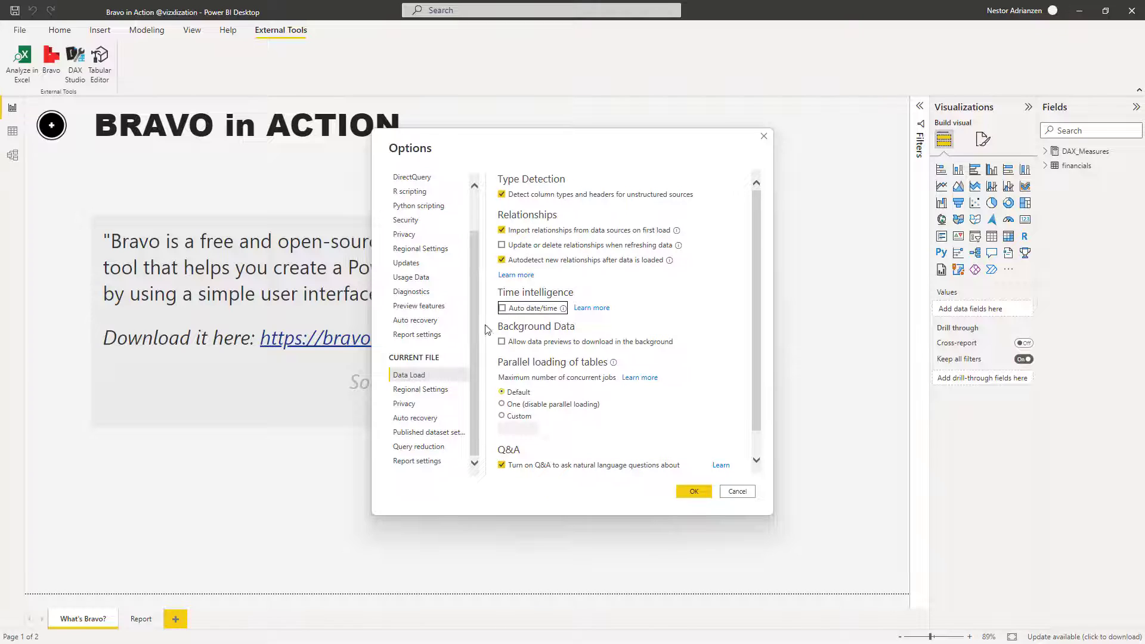
pyautogui.click(699, 494)
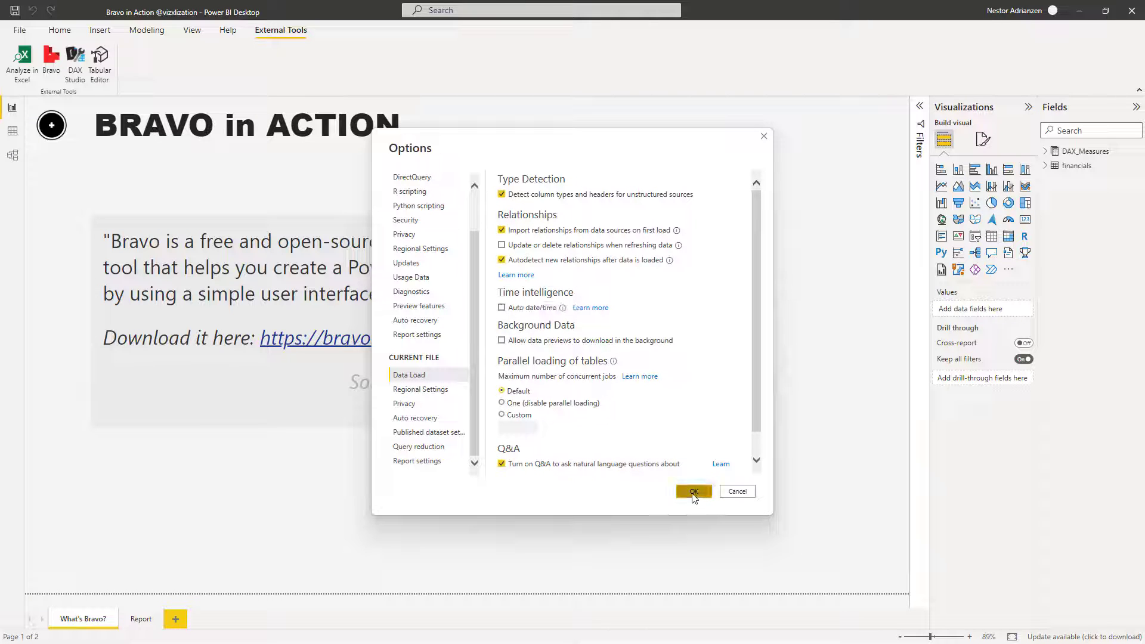
pyautogui.click(15, 10)
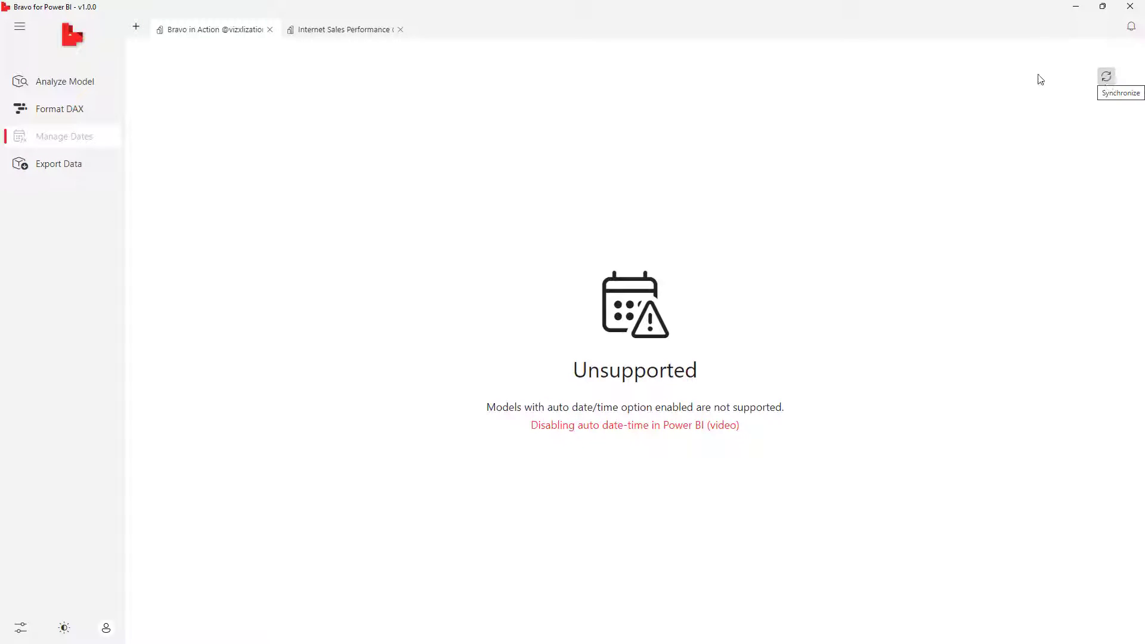
# Step: Synchronize Manage Dates in Bravo, choose the Standard calendar template and review its sample data
pyautogui.click(1105, 76)
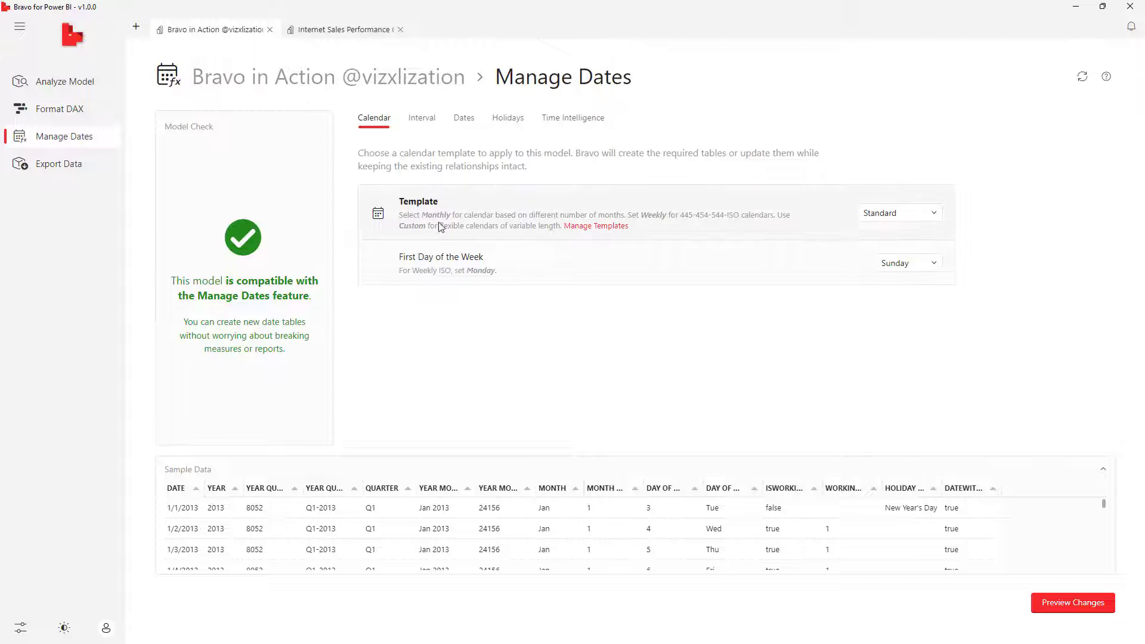
pyautogui.click(934, 214)
pyautogui.click(914, 232)
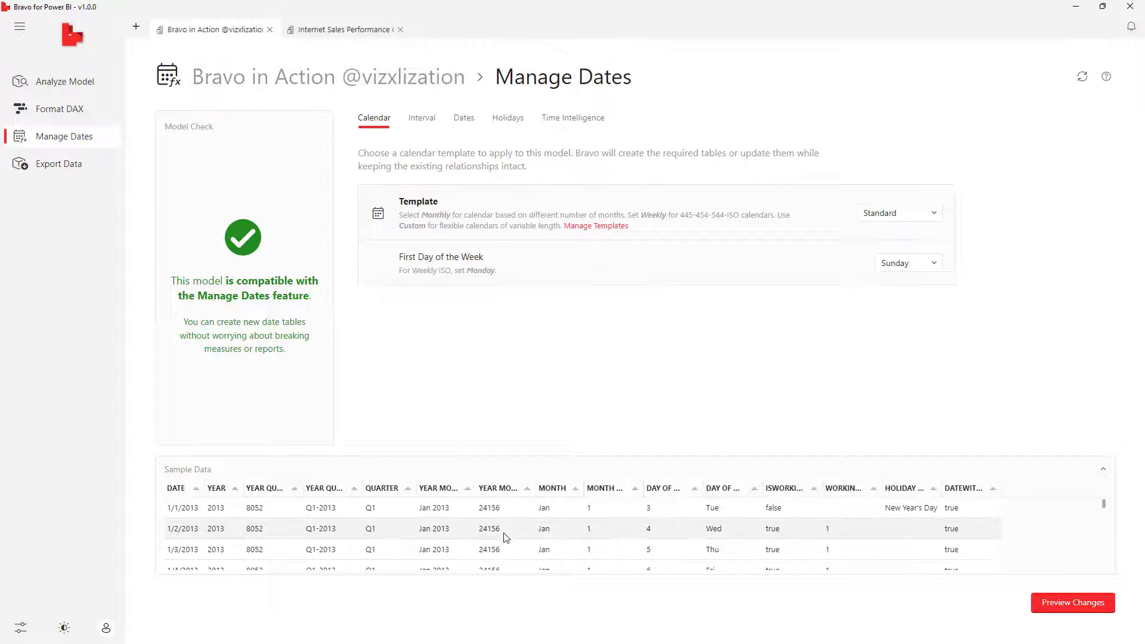
pyautogui.scroll(-1, 507, 533)
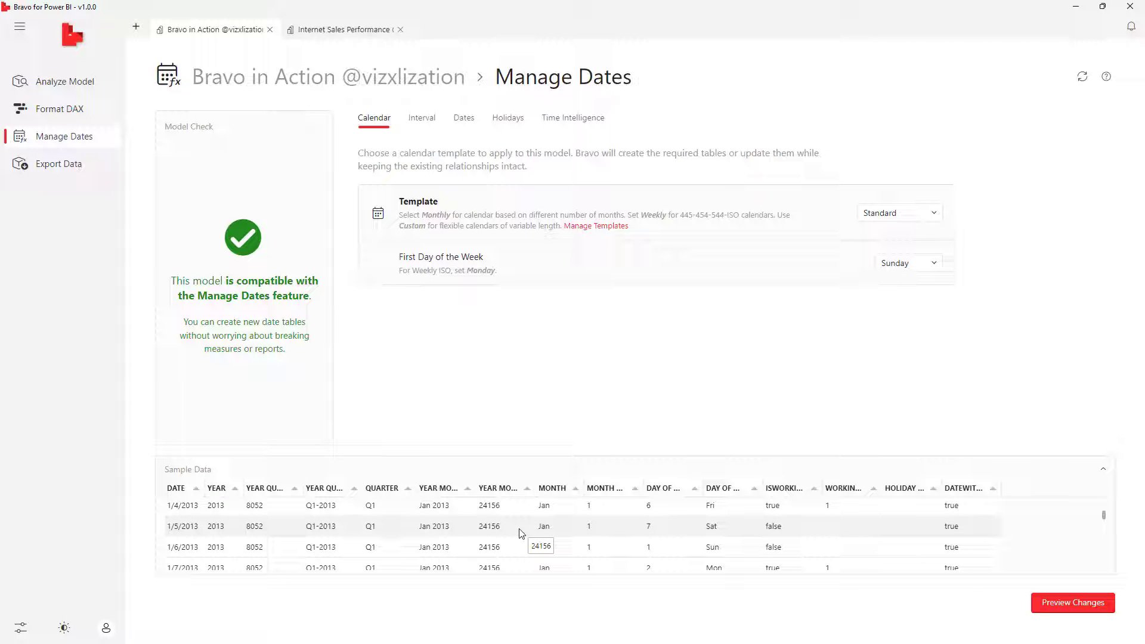
pyautogui.scroll(1, 518, 533)
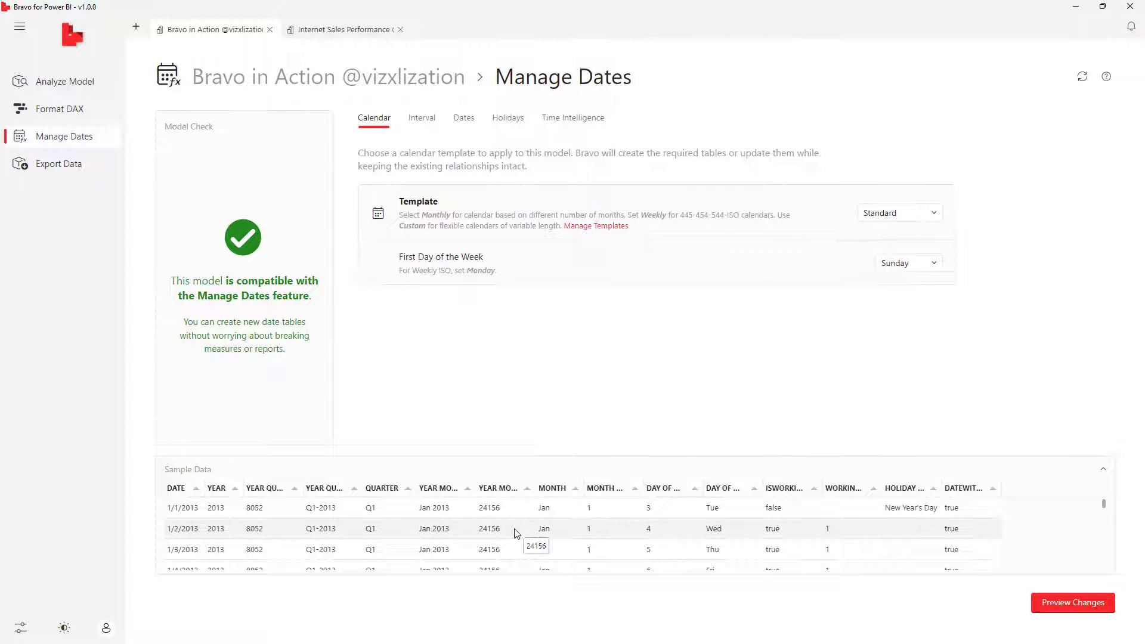
# Step: Review the date interval, date table and holiday settings of the new calendar
pyautogui.click(417, 124)
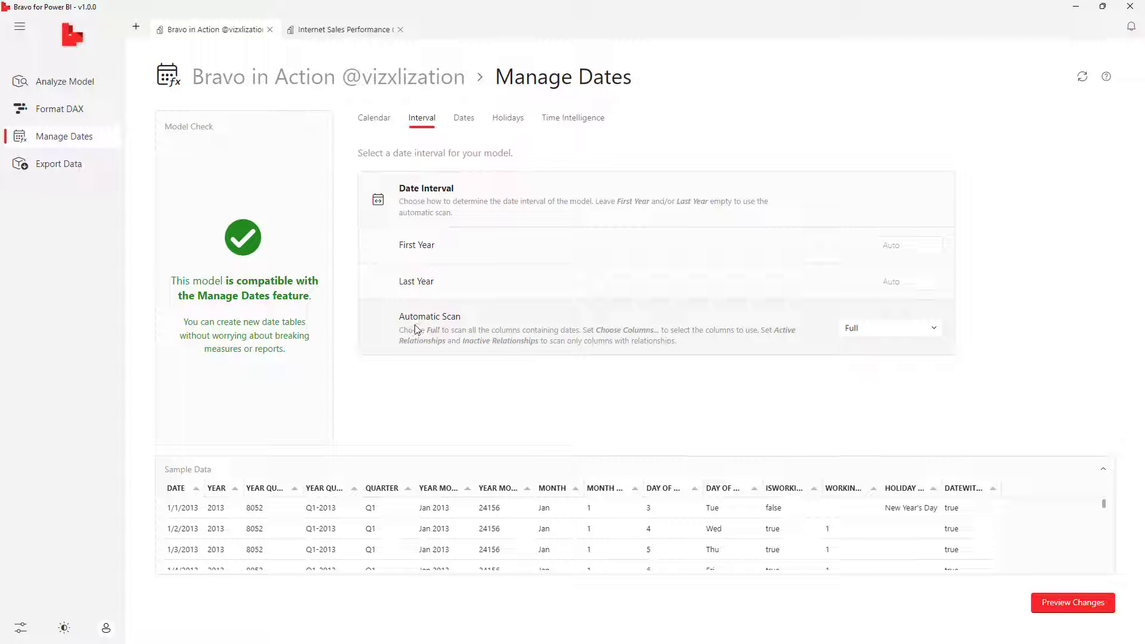
pyautogui.click(471, 122)
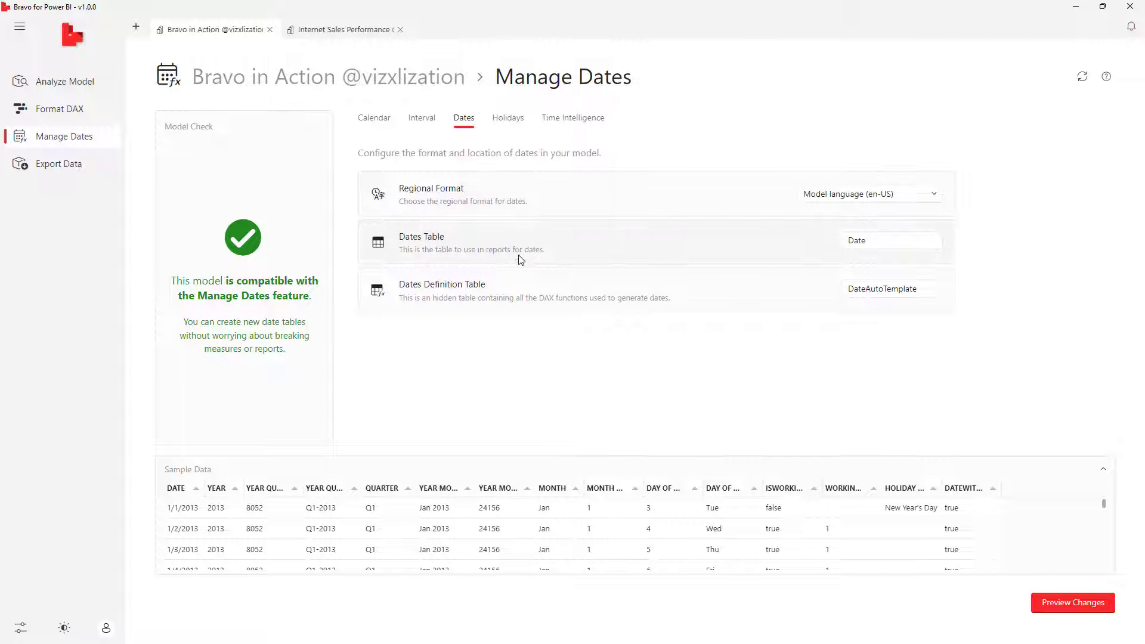
pyautogui.click(510, 122)
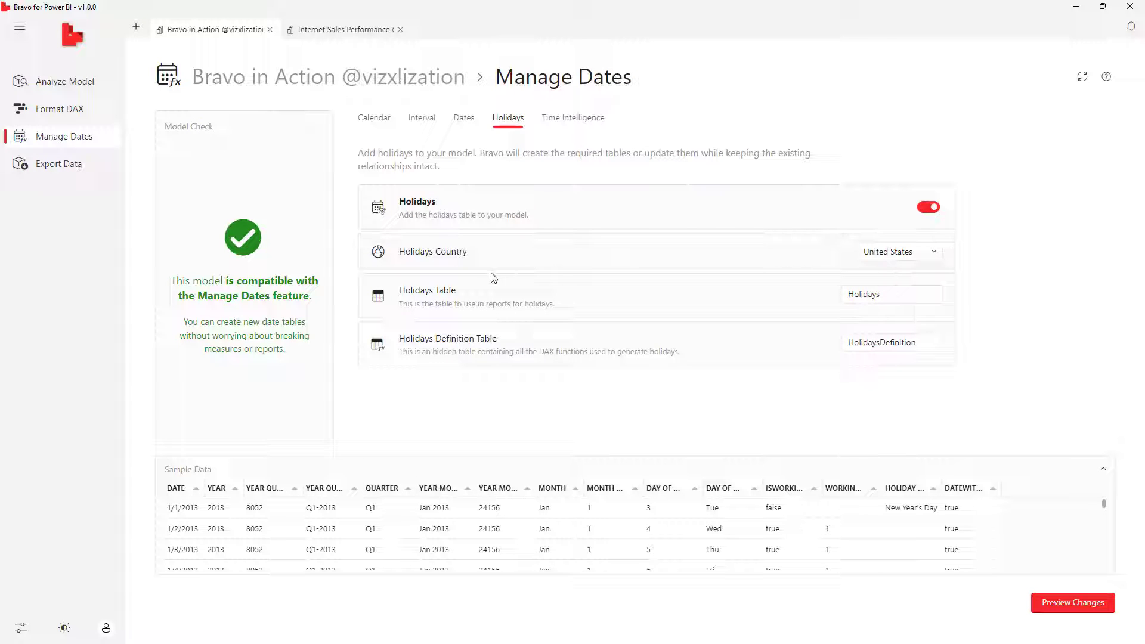
# Step: Select all measures in the DAX_Measures table as targets for the Time Intelligence functions
pyautogui.click(567, 124)
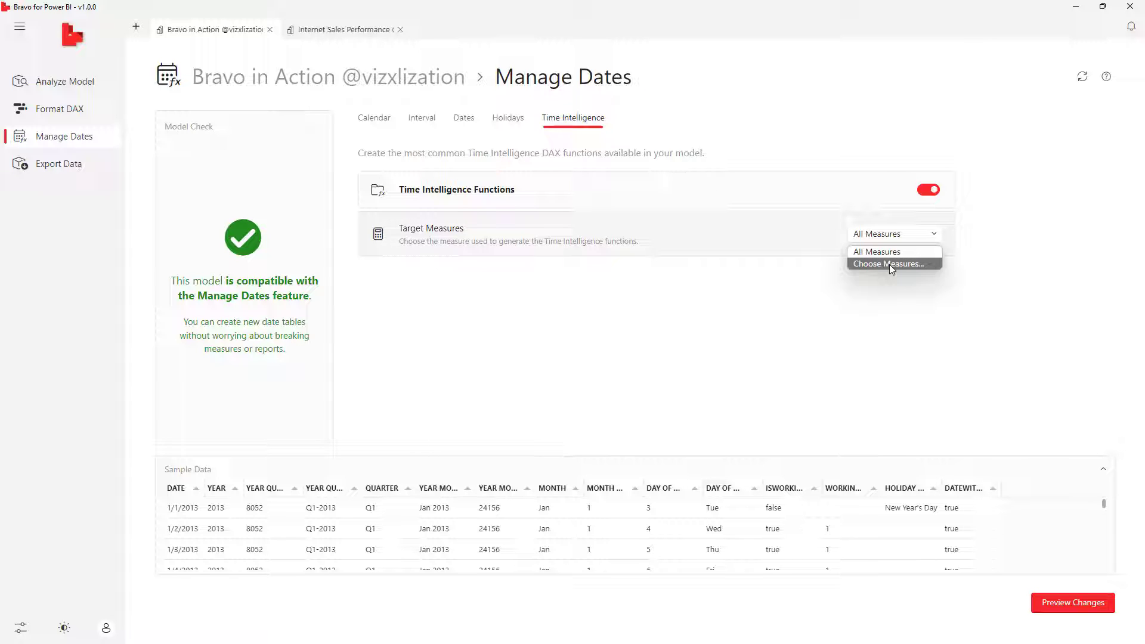
pyautogui.click(889, 264)
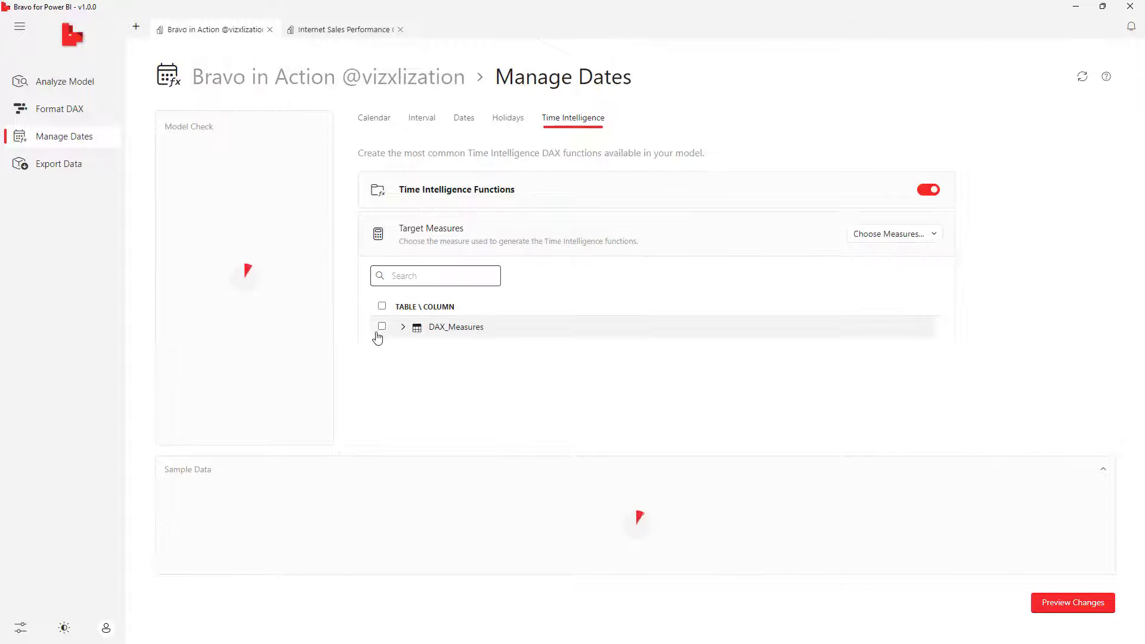
pyautogui.click(403, 326)
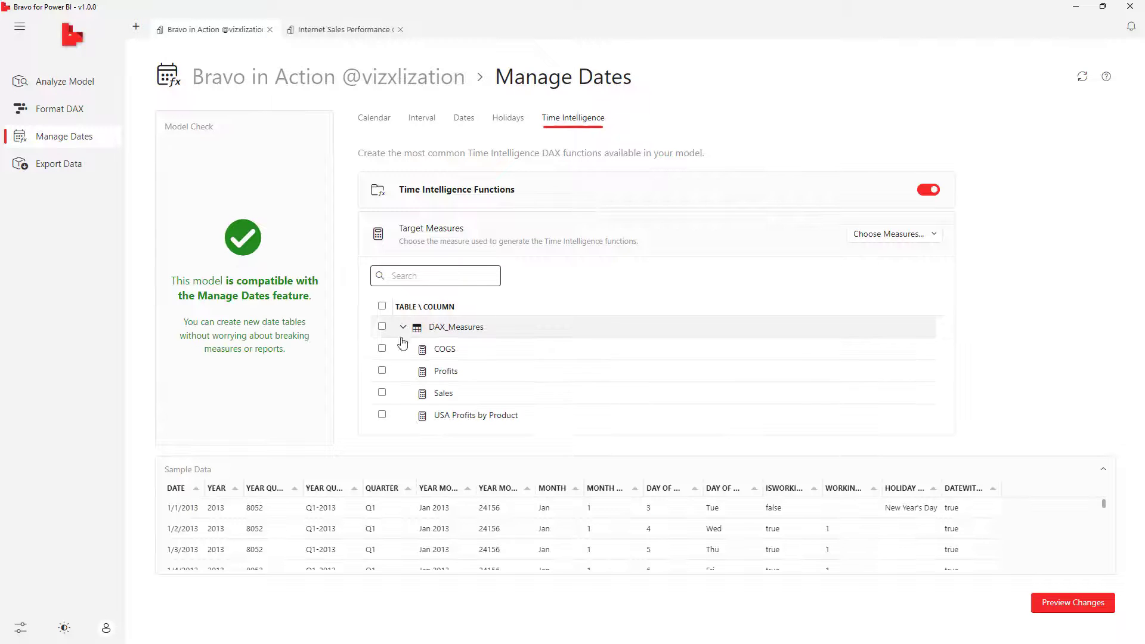
pyautogui.click(382, 326)
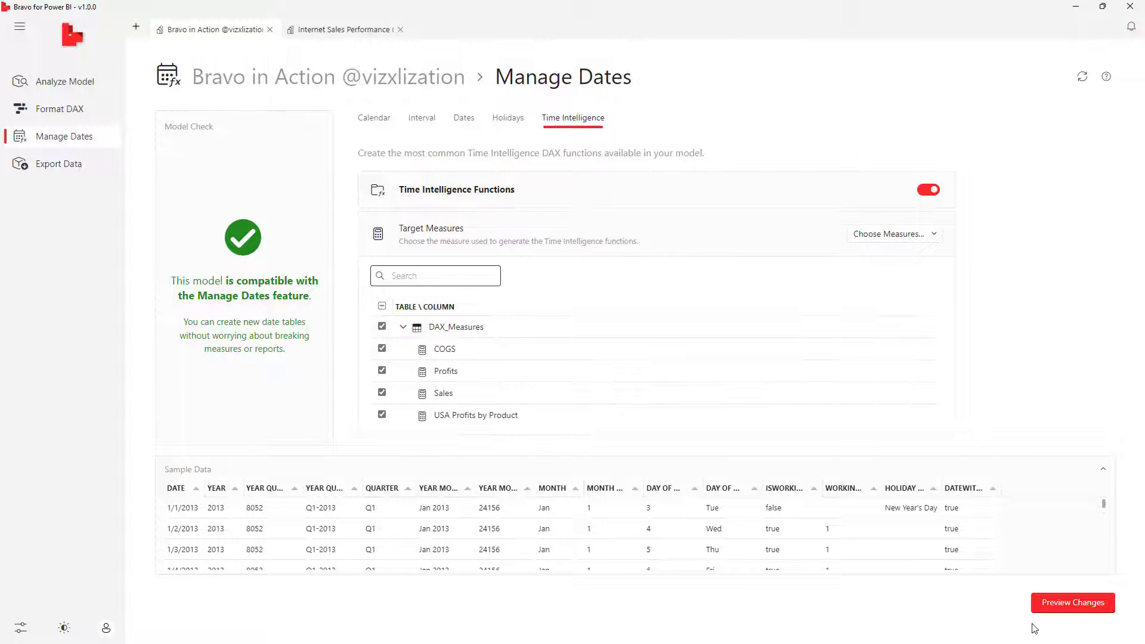
# Step: Preview the new date tables and time intelligence measures, and apply the changes to the model
pyautogui.click(1059, 612)
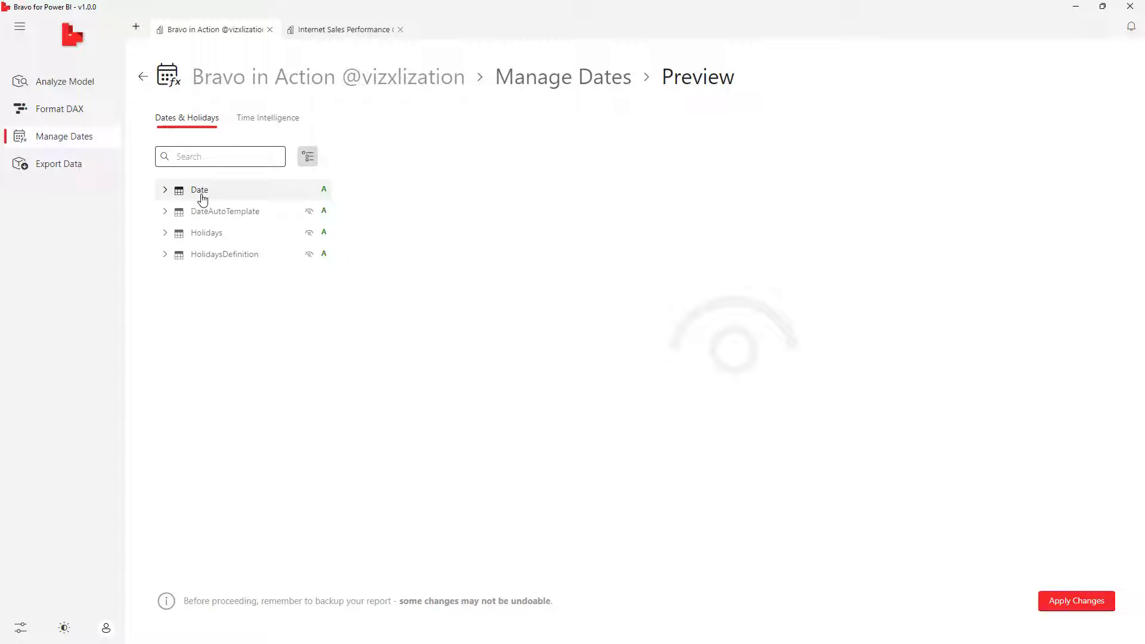
pyautogui.click(260, 118)
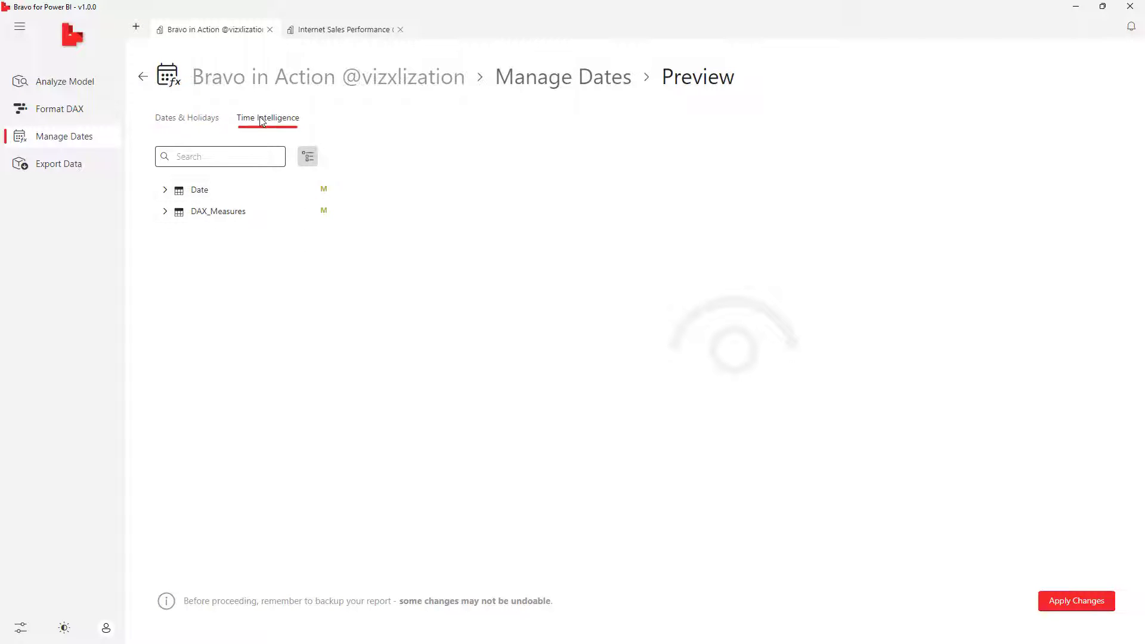
pyautogui.click(165, 211)
pyautogui.click(187, 236)
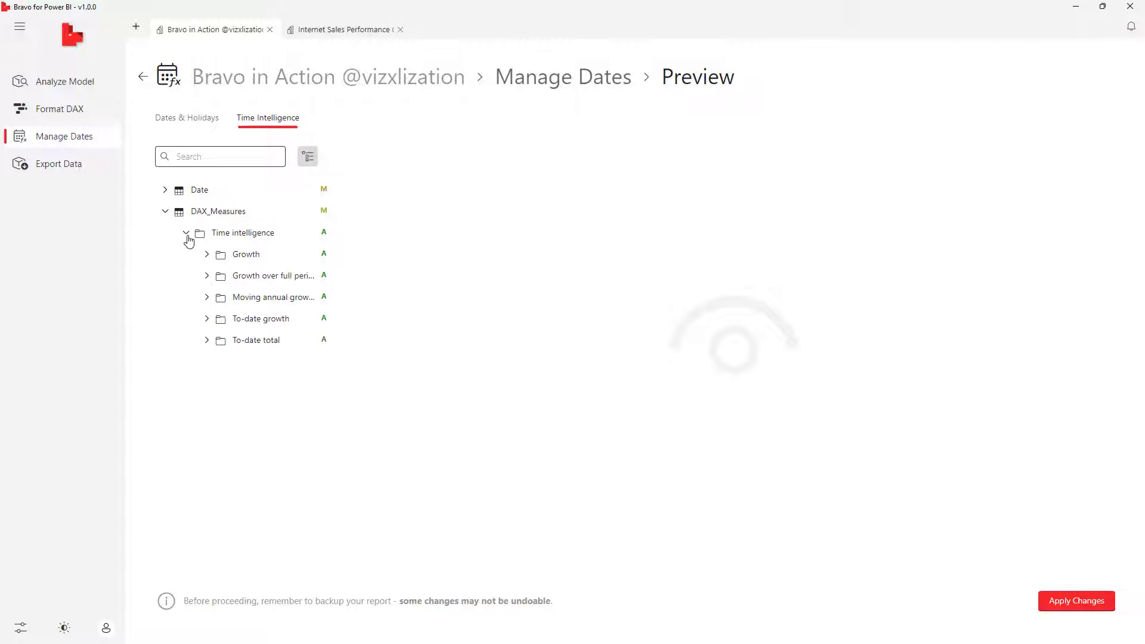
pyautogui.click(187, 234)
pyautogui.click(166, 213)
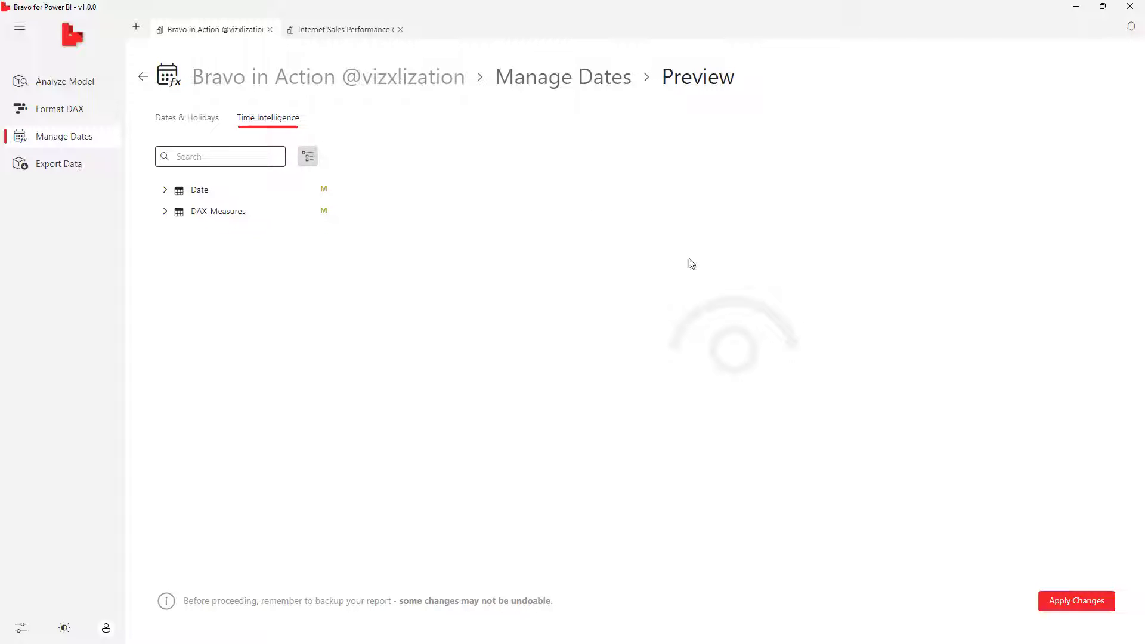
pyautogui.click(1055, 607)
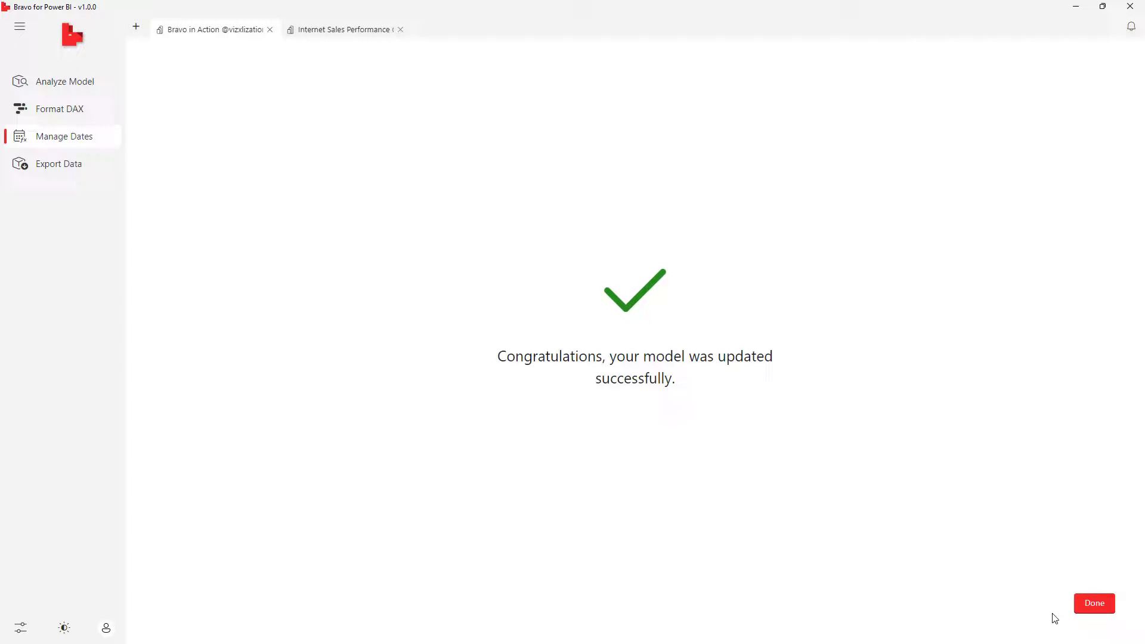
pyautogui.click(1097, 606)
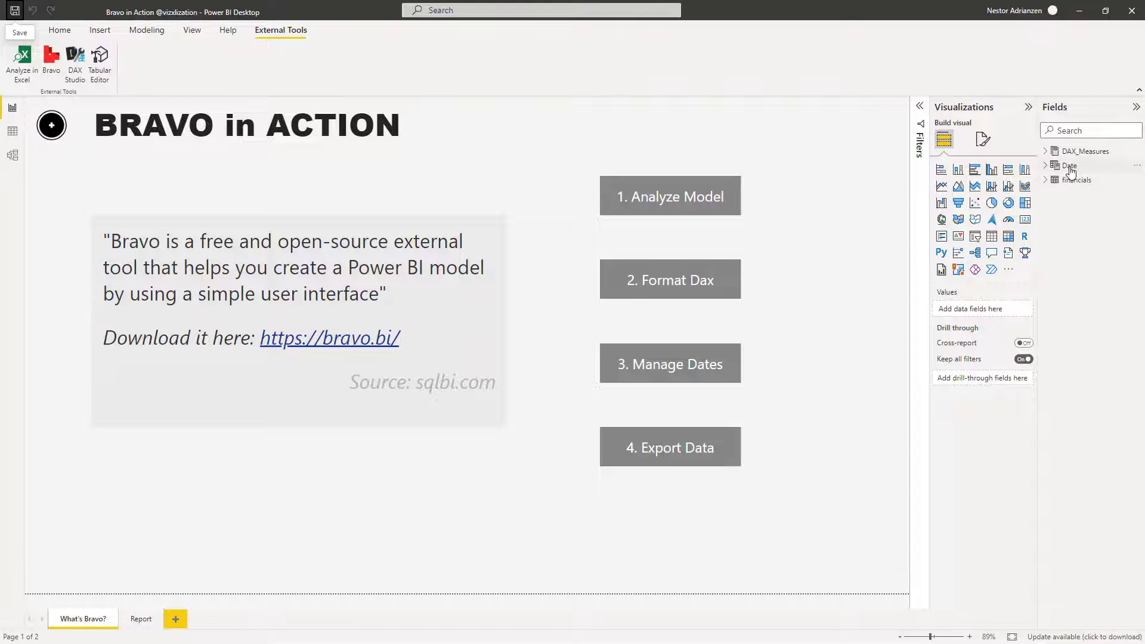
# Step: In Power BI Desktop, examine the fields and data rows of the new Date table
pyautogui.click(1045, 170)
pyautogui.click(1046, 169)
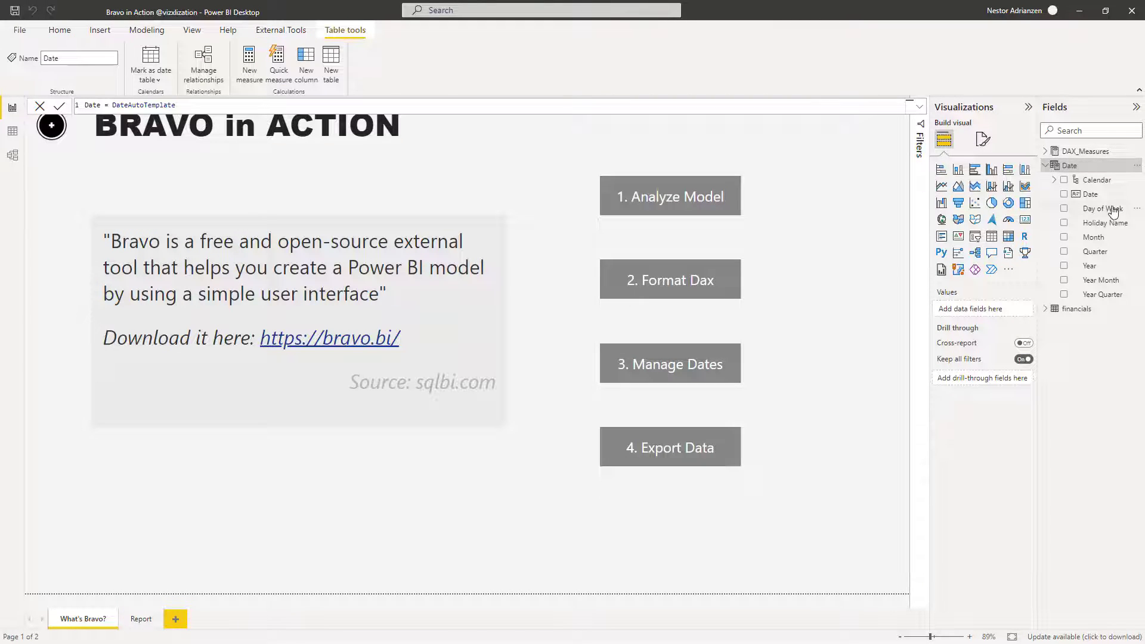
pyautogui.click(1094, 195)
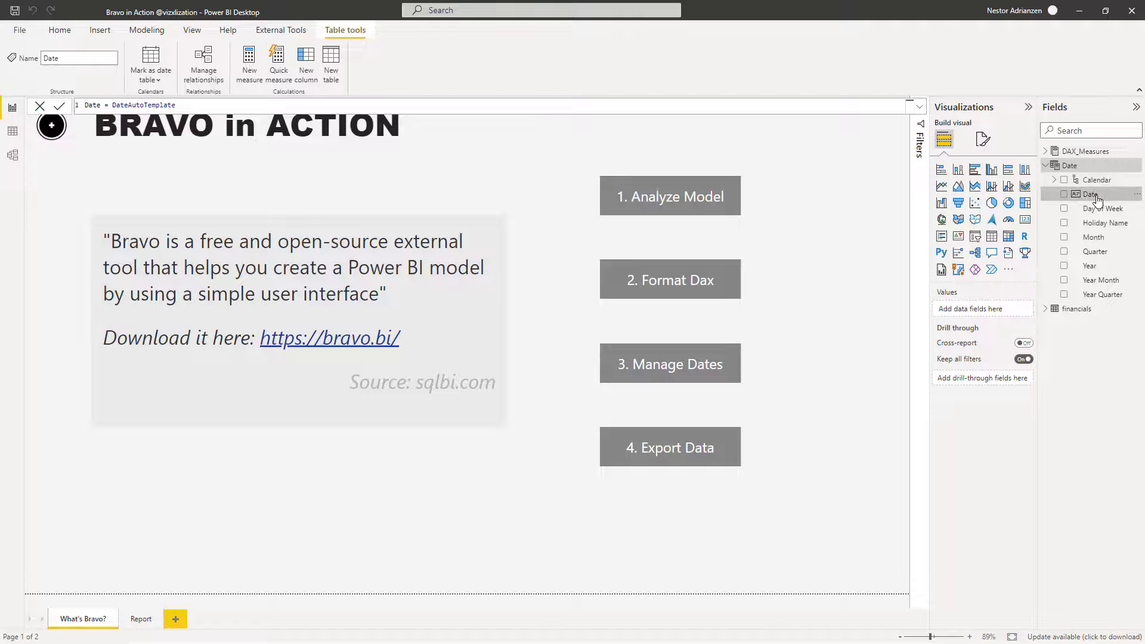
pyautogui.click(13, 131)
pyautogui.click(1069, 165)
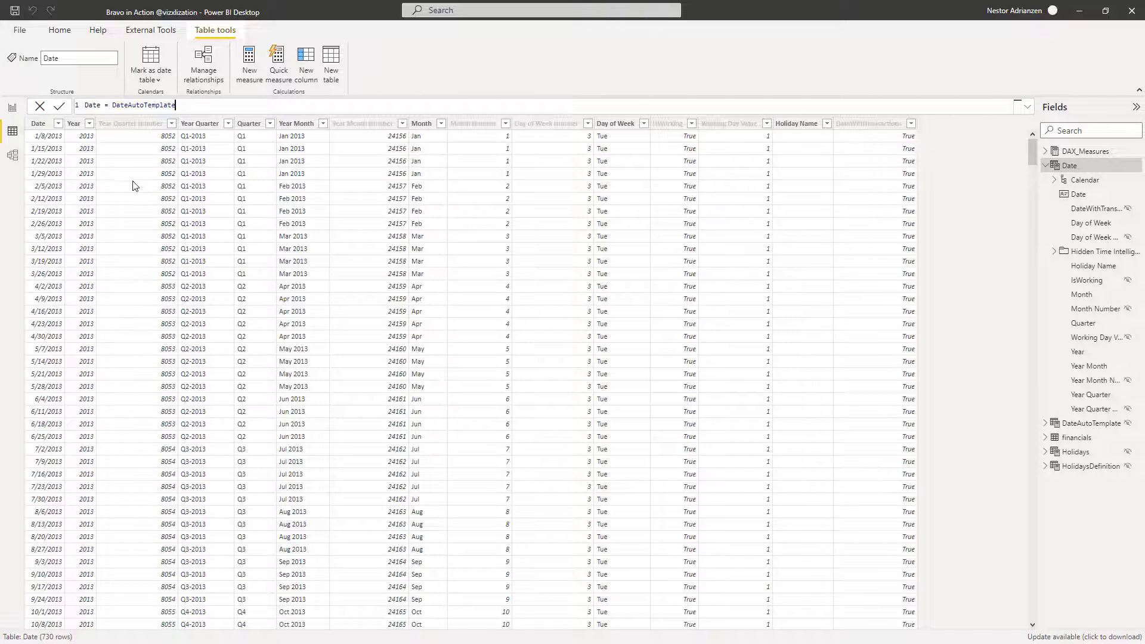
pyautogui.click(13, 109)
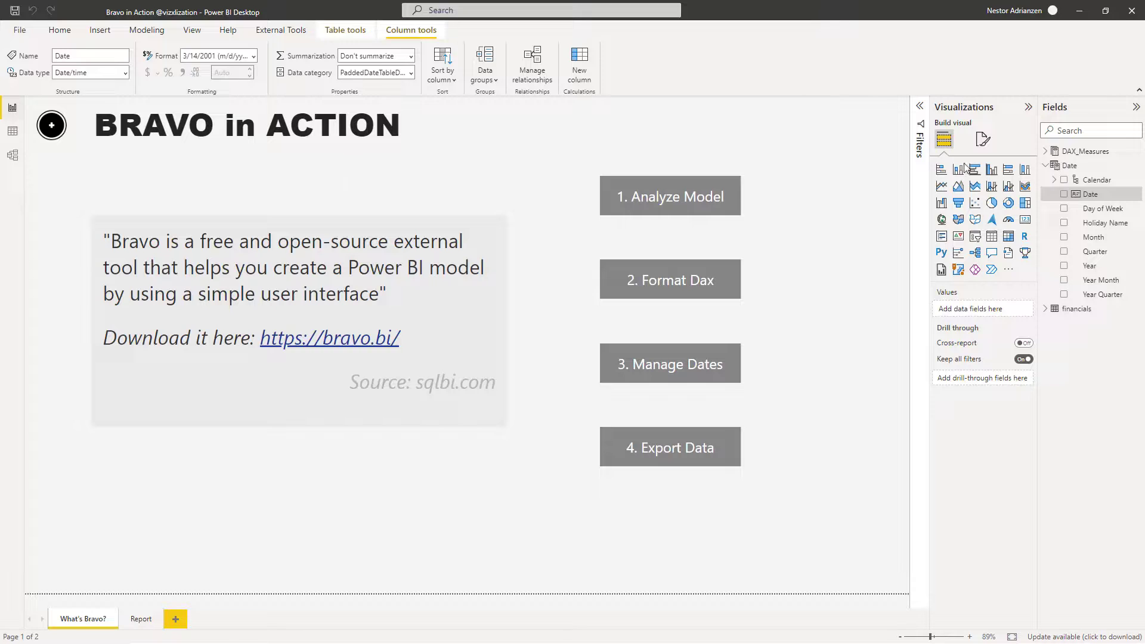
pyautogui.click(1045, 165)
# Step: Examine the Growth time intelligence measures for COGS and Profits in DAX_Measures, including the MOM % COGS formula
pyautogui.click(1045, 151)
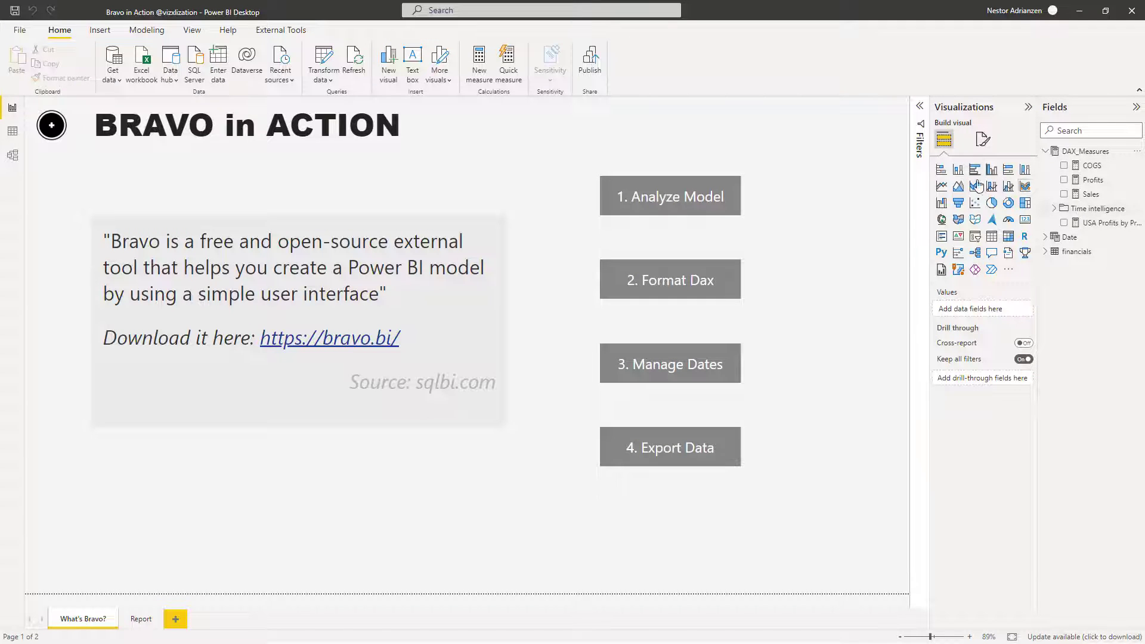
pyautogui.click(1056, 210)
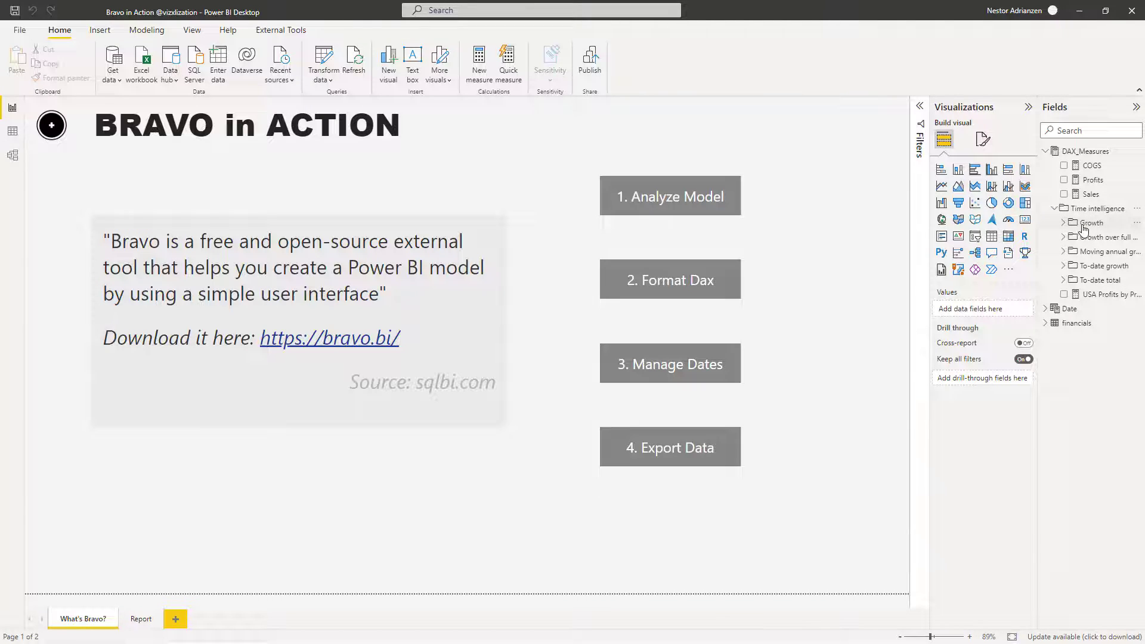
pyautogui.click(1068, 223)
pyautogui.click(1071, 239)
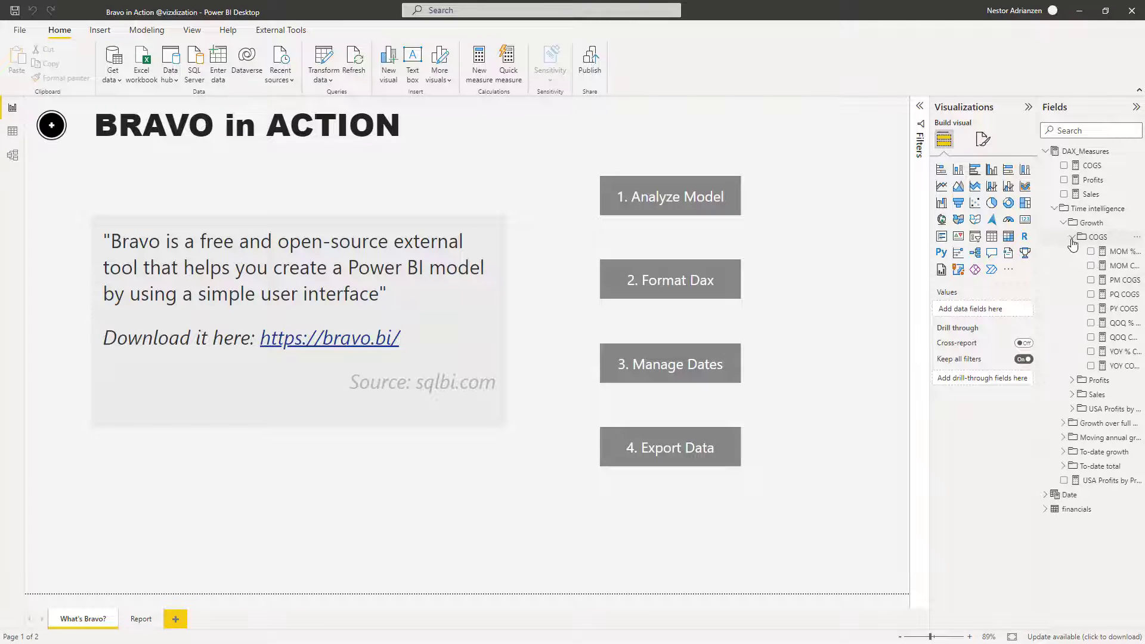
pyautogui.click(1120, 251)
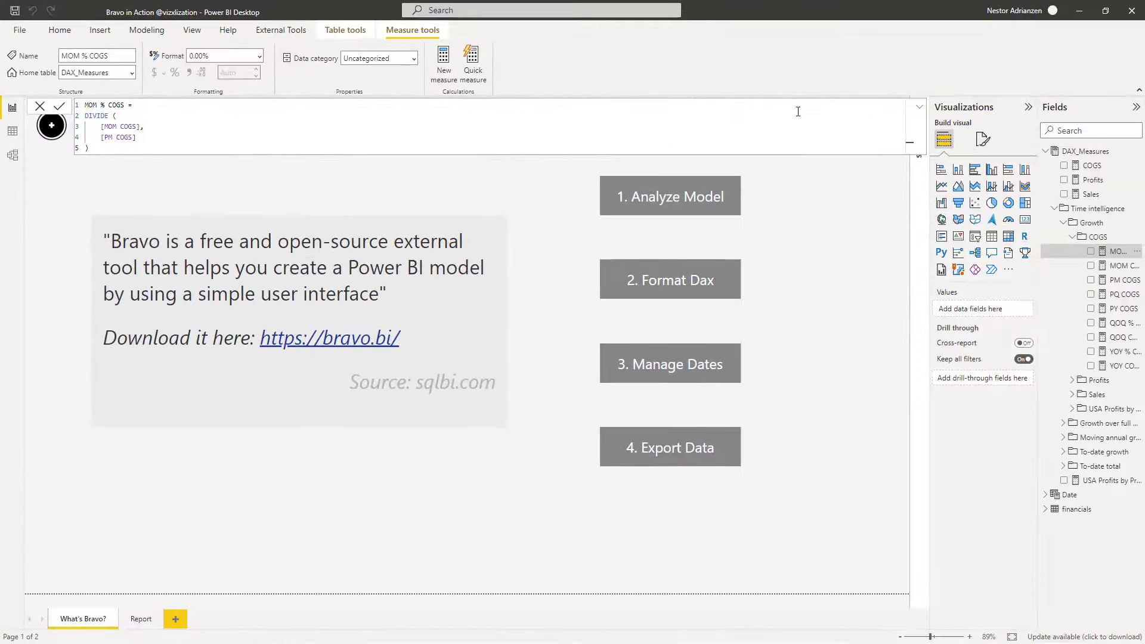
pyautogui.click(1071, 237)
pyautogui.click(1073, 252)
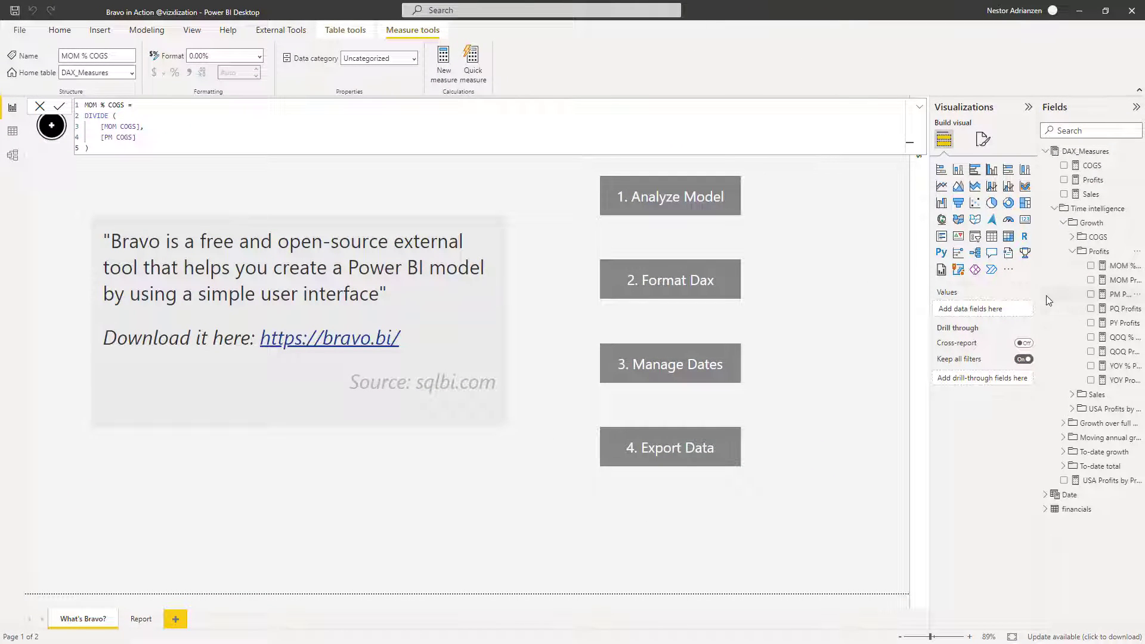
# Step: Widen the Fields pane, collapse the Time intelligence folder and the DAX_Measures table, and deselect the current measure
pyautogui.moveTo(1037, 298); pyautogui.dragTo(969, 298)
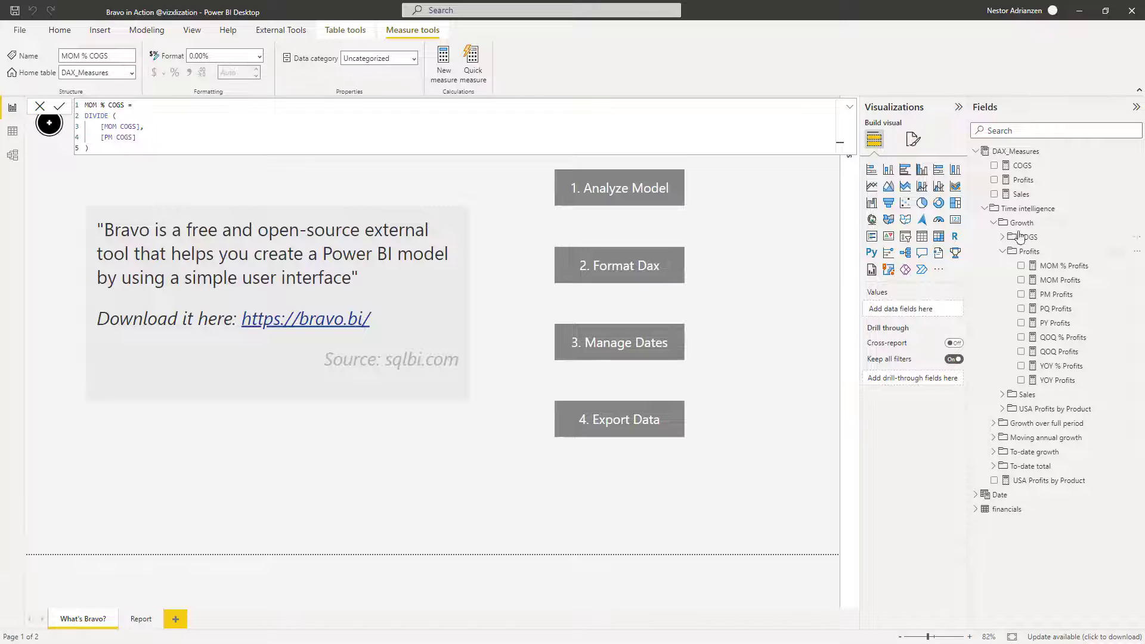
pyautogui.click(986, 209)
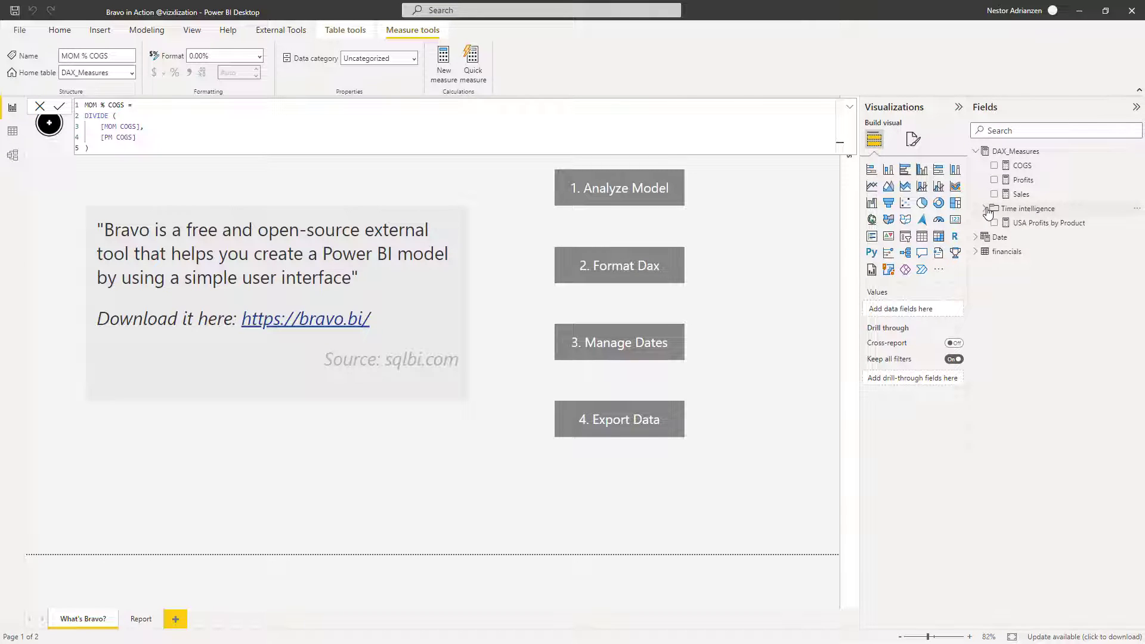
pyautogui.click(977, 155)
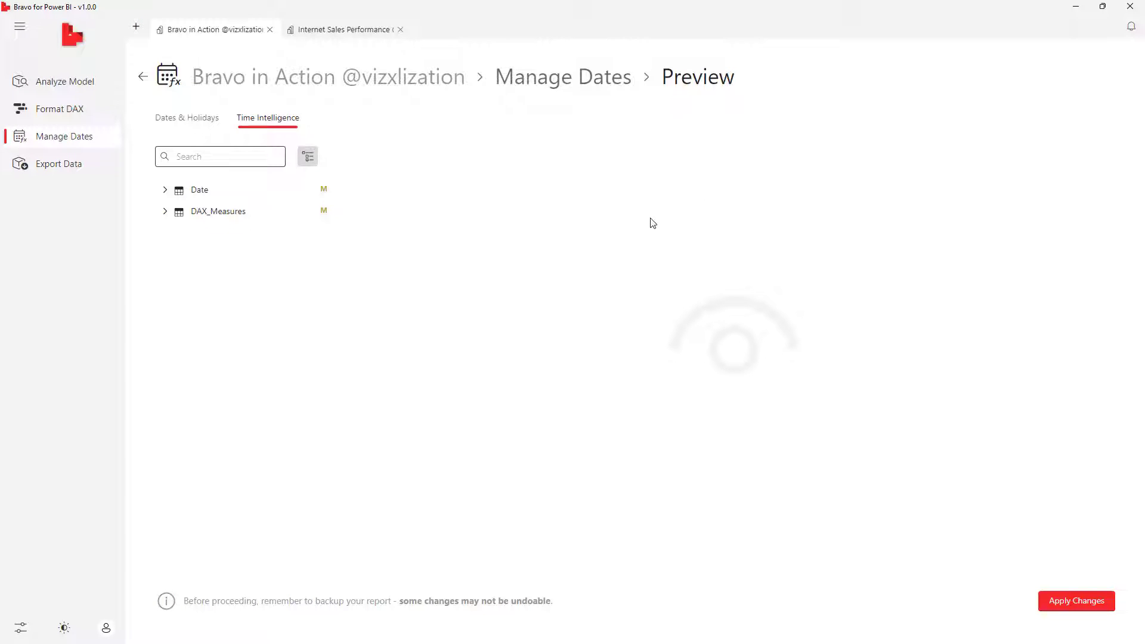
pyautogui.click(1075, 8)
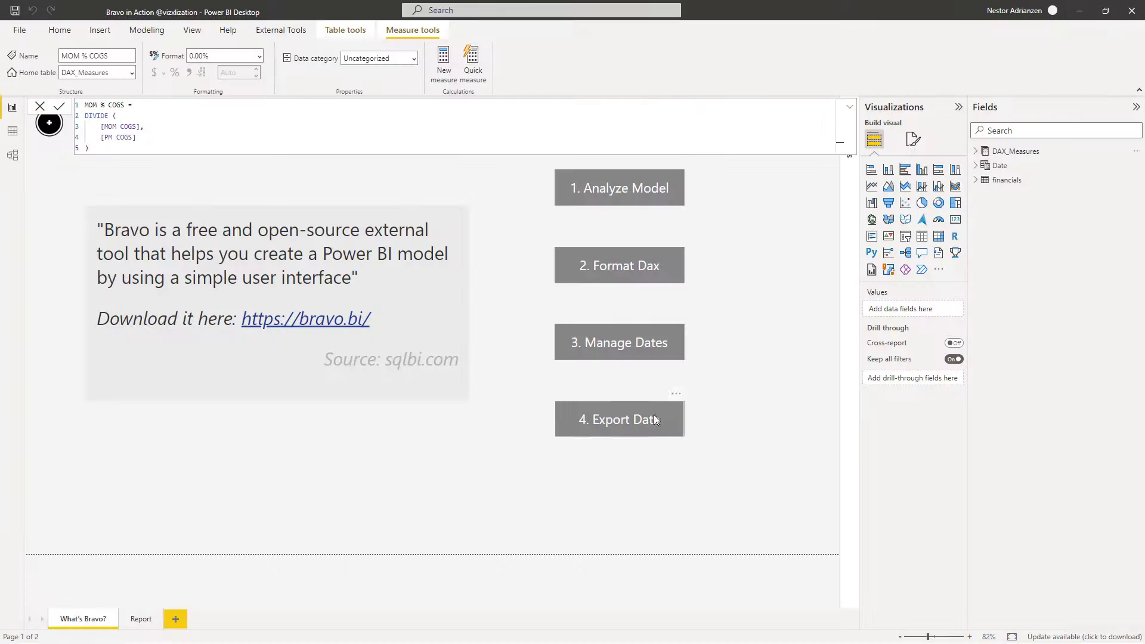
pyautogui.click(737, 388)
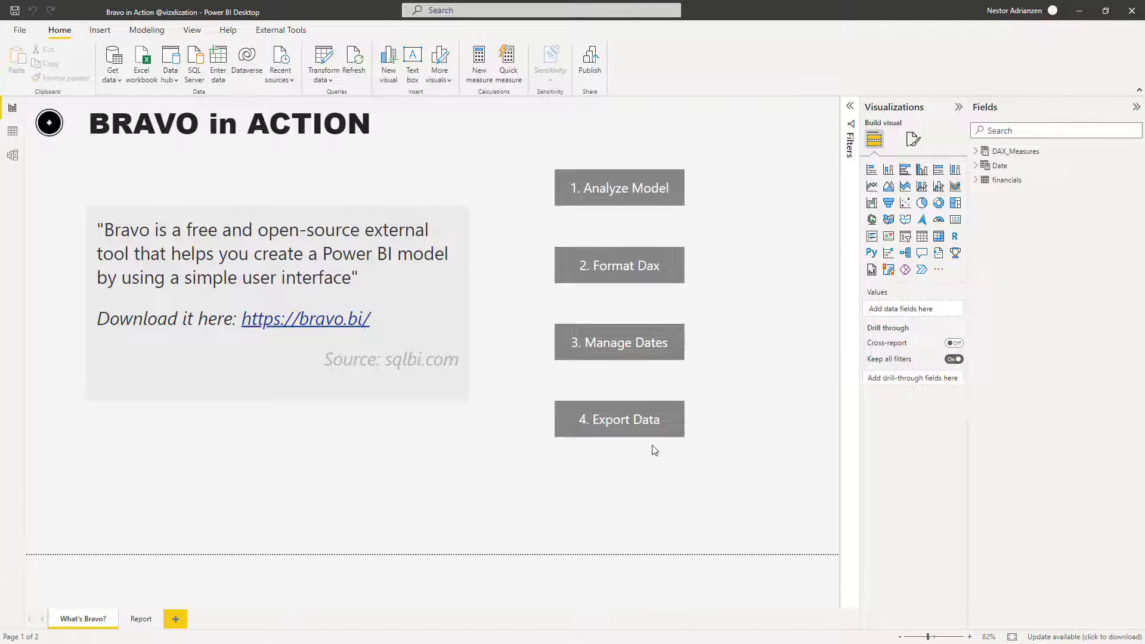
# Step: Switch to Bravo, go to Export Data for the Bravo in Action dataset, and select only the financials table
pyautogui.hotkey('alt', 'Tab')
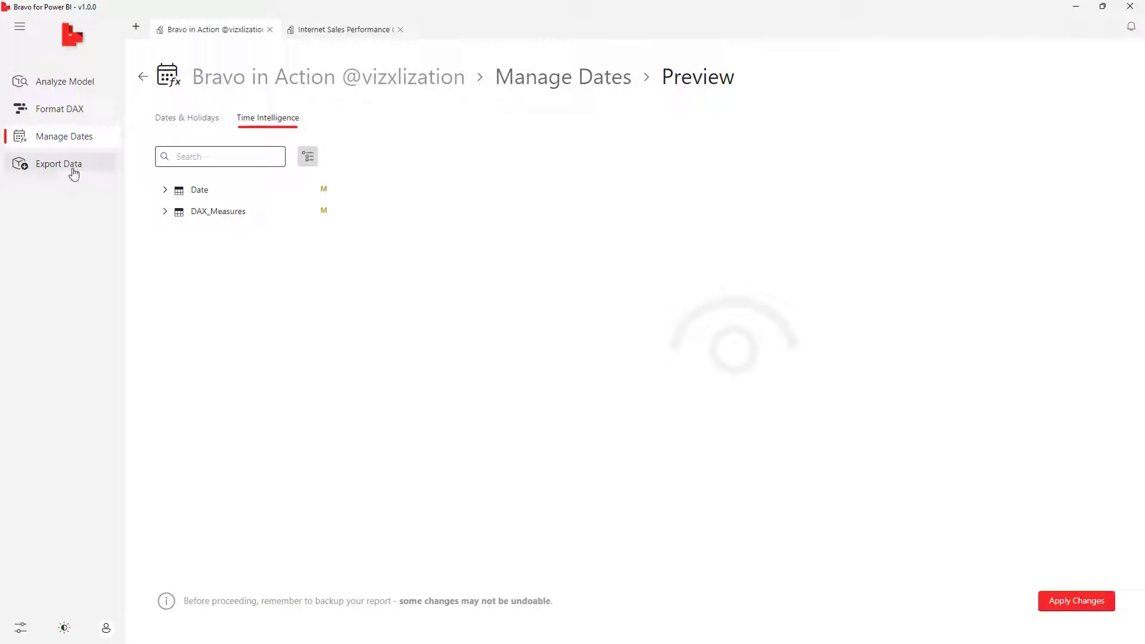
pyautogui.click(74, 171)
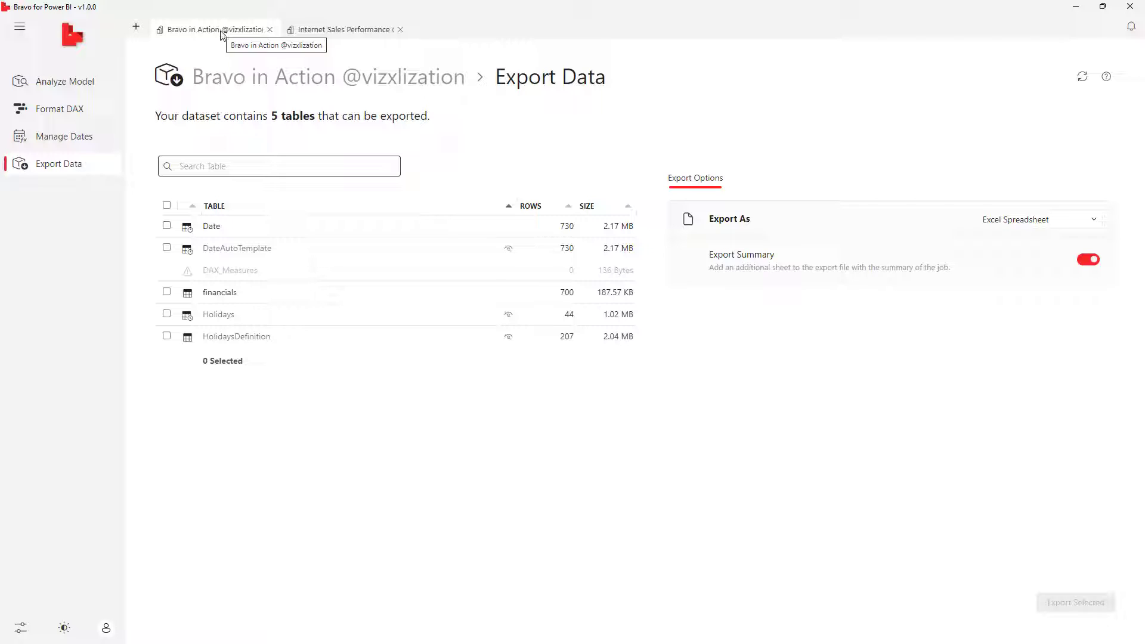
pyautogui.click(167, 229)
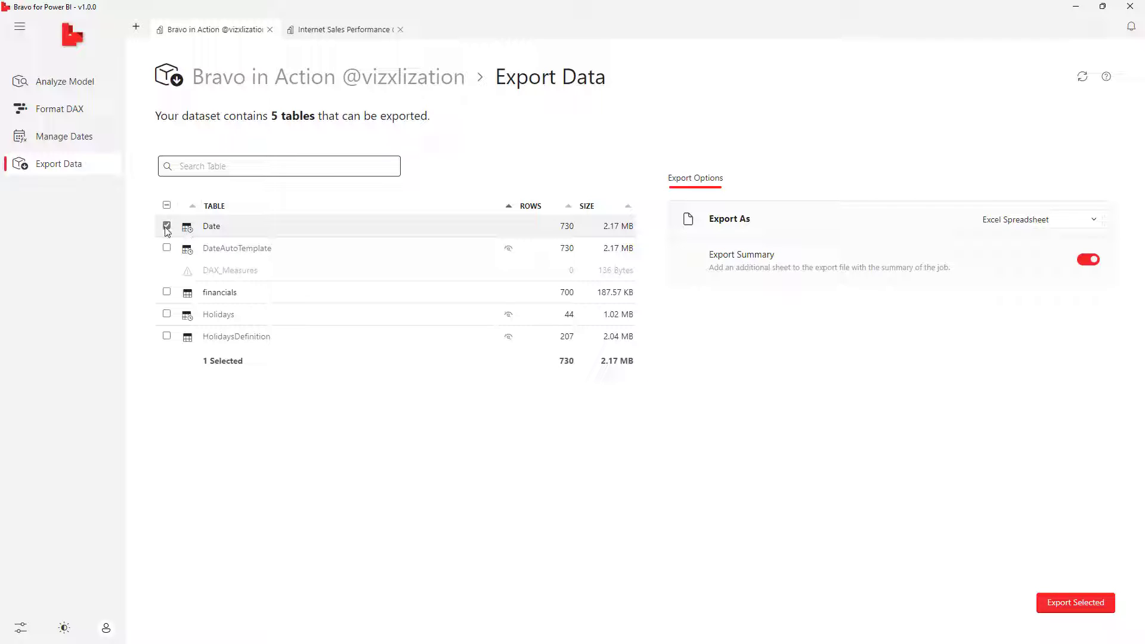
pyautogui.click(167, 227)
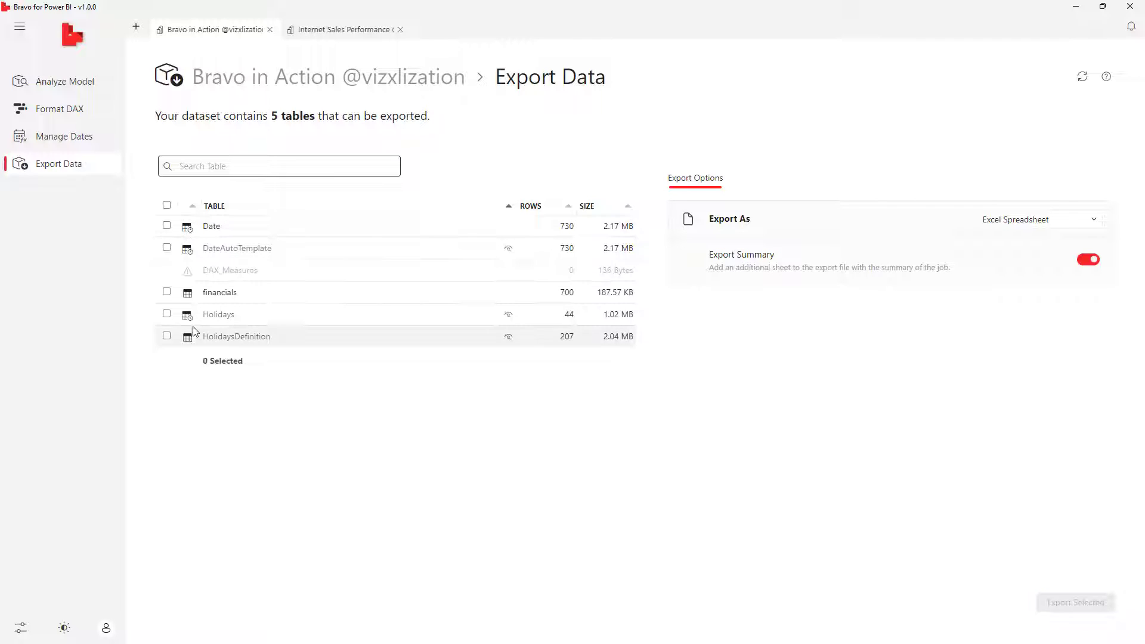
pyautogui.click(166, 293)
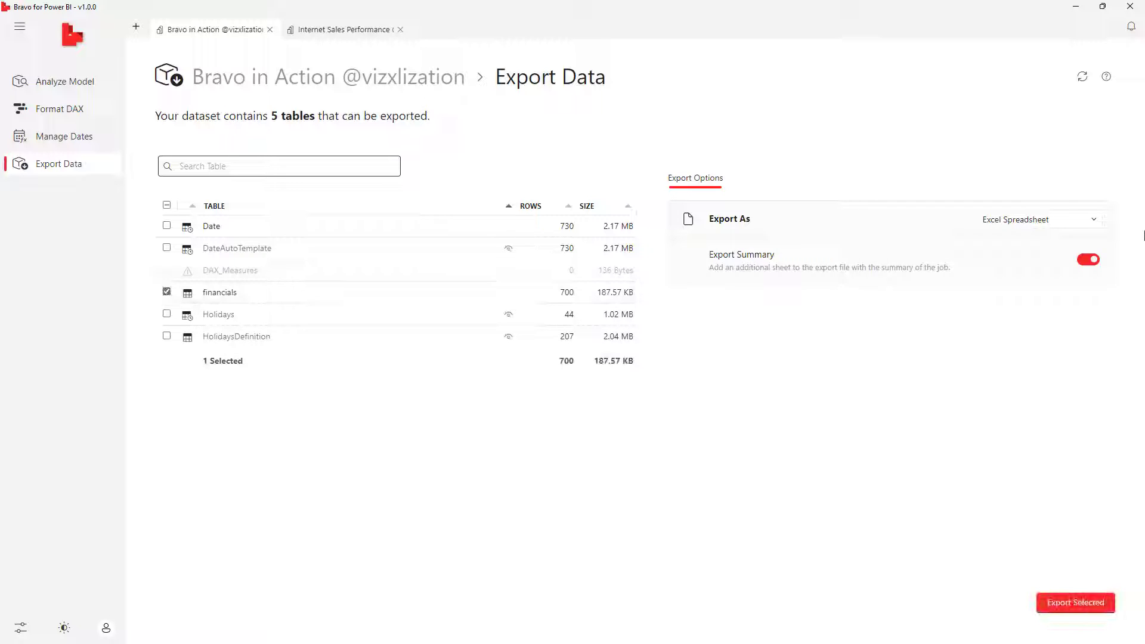
# Step: Try the CSV export options with the Date table added, and return to exporting only financials as an Excel Spreadsheet
pyautogui.click(1037, 220)
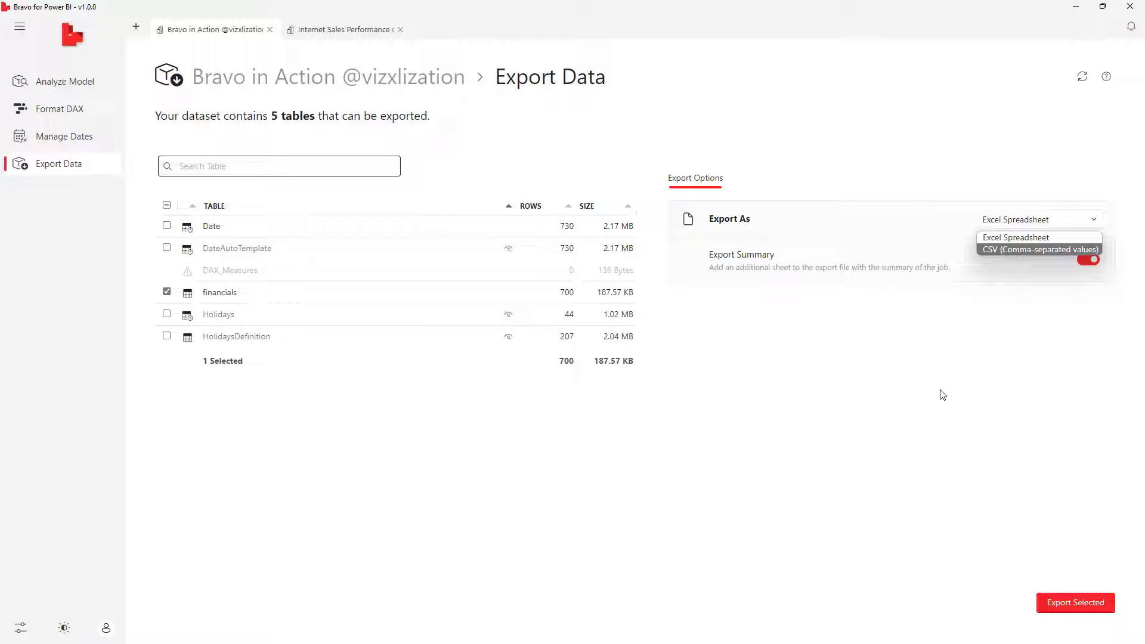
pyautogui.click(167, 226)
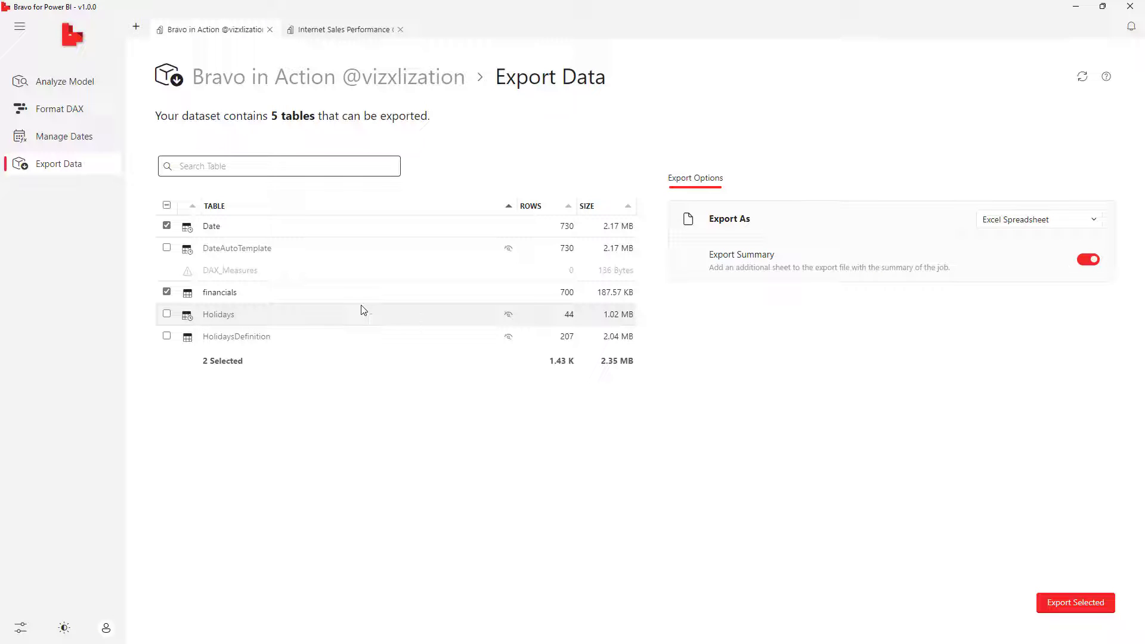
pyautogui.click(1012, 220)
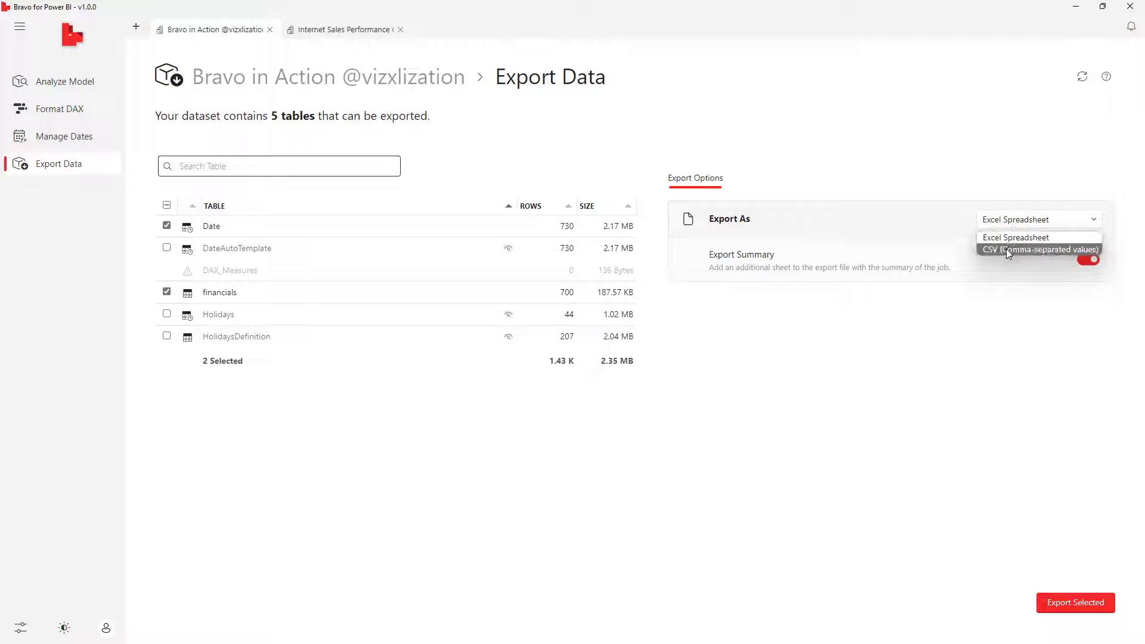
pyautogui.click(1006, 249)
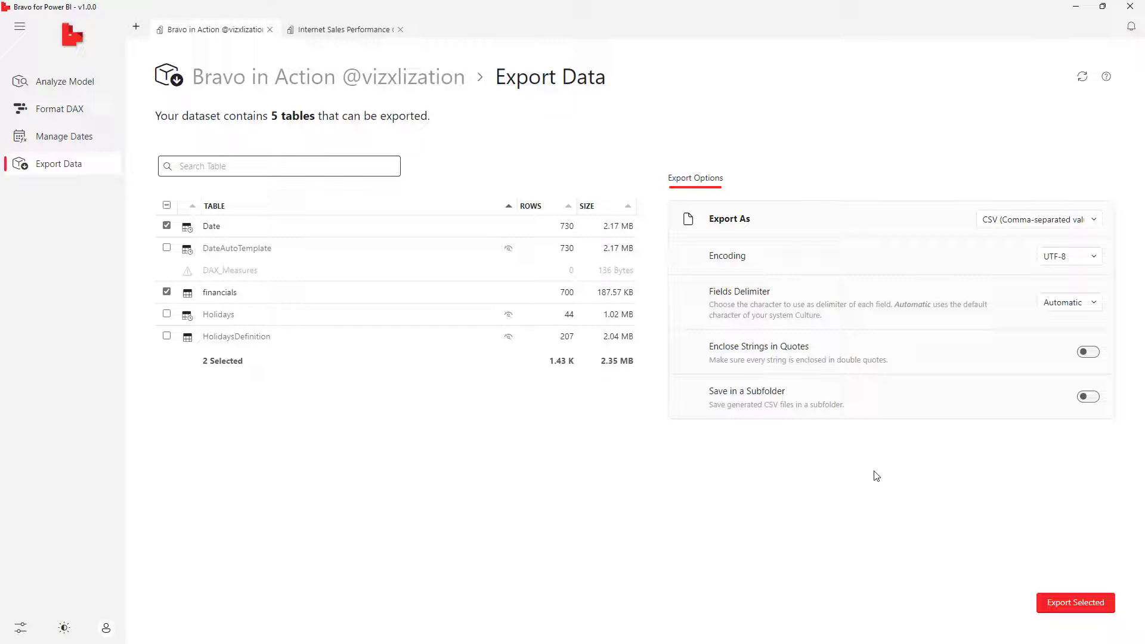
pyautogui.click(168, 227)
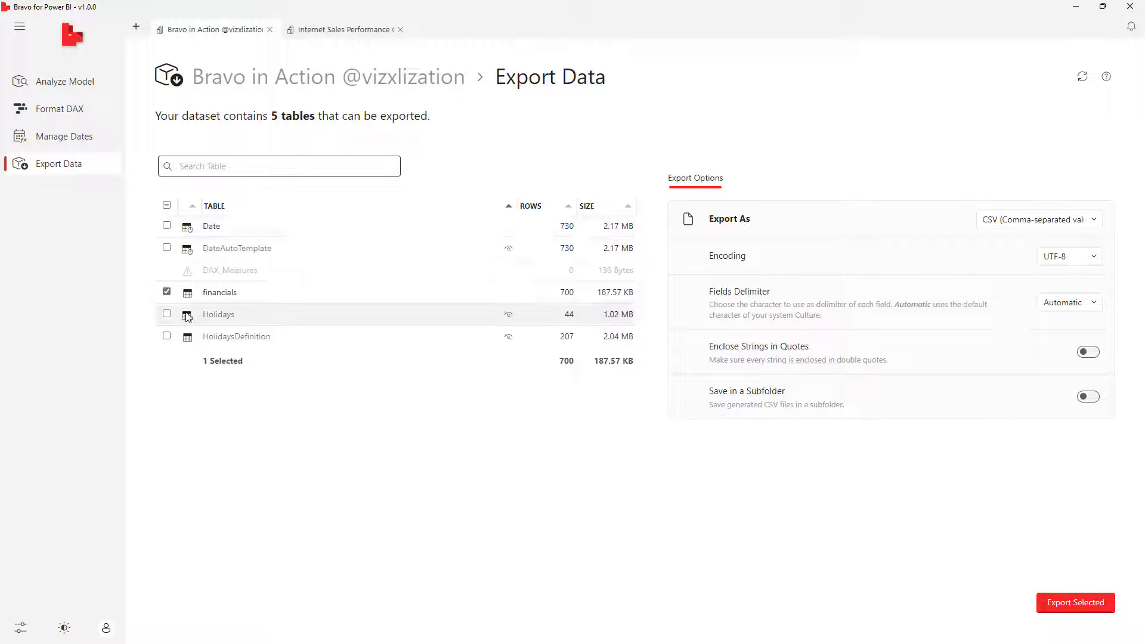
pyautogui.click(1019, 220)
pyautogui.click(1012, 235)
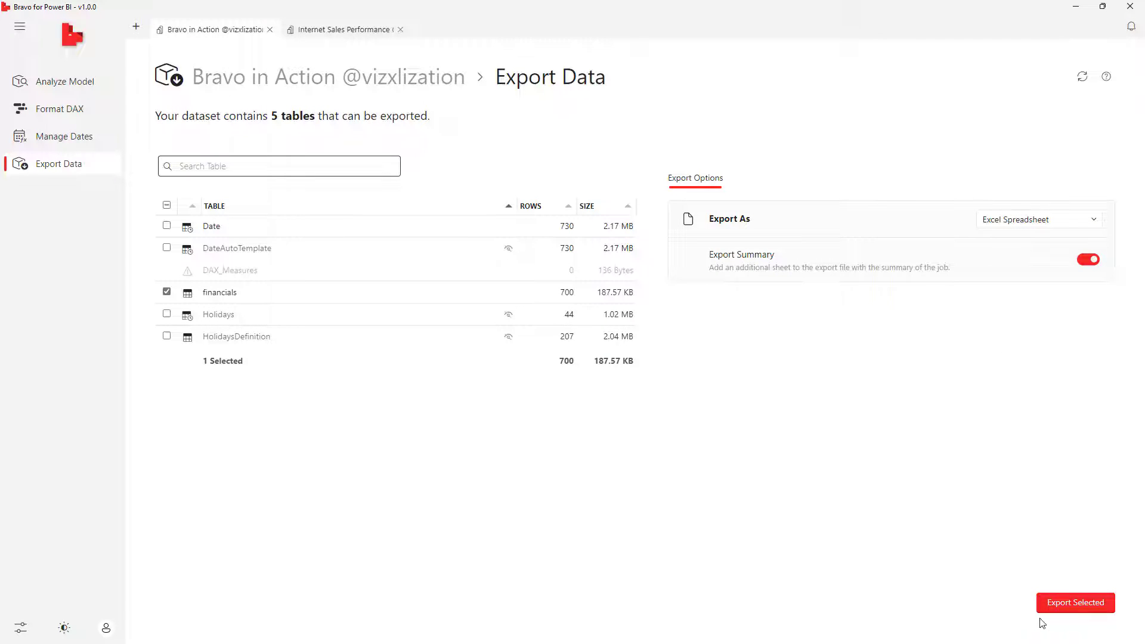
pyautogui.click(1061, 603)
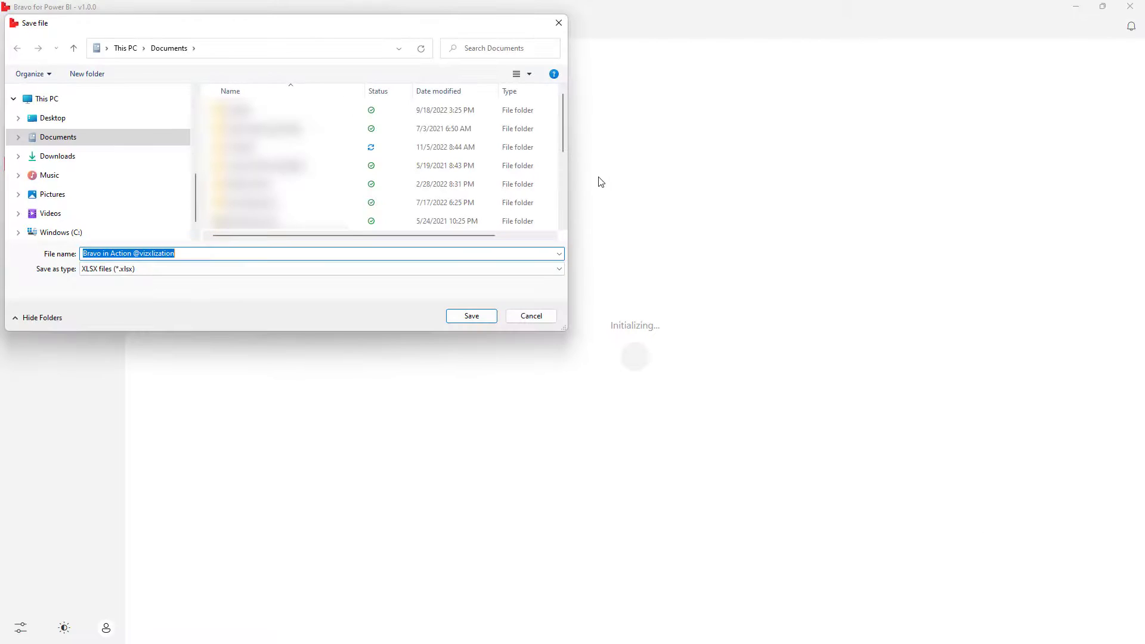
pyautogui.scroll(2, 194, 176)
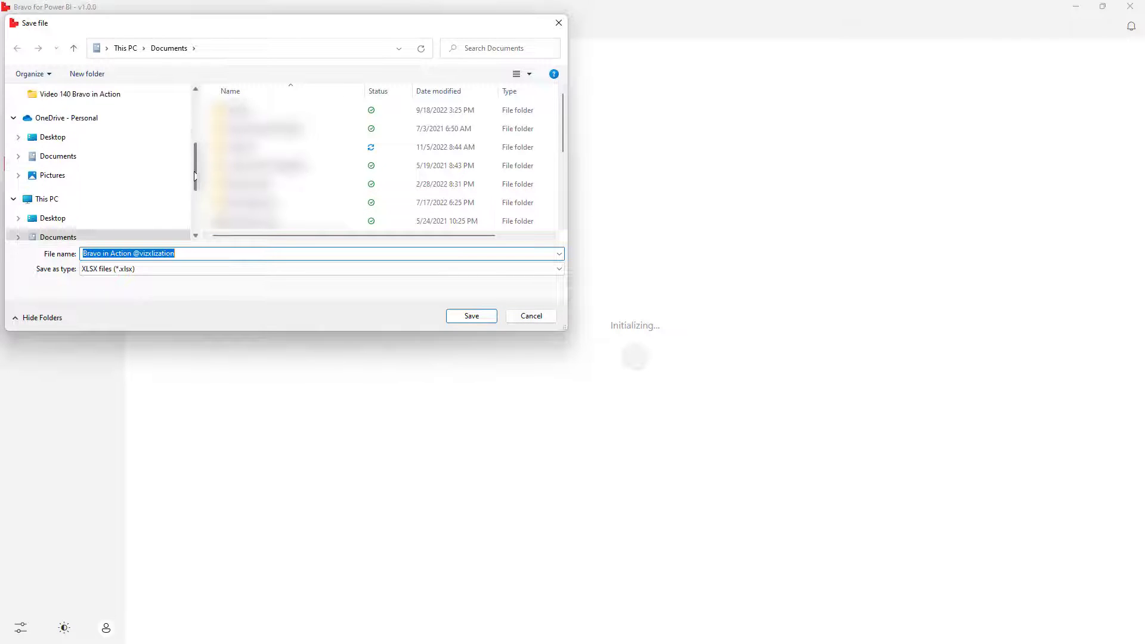
pyautogui.scroll(3, 155, 177)
pyautogui.click(149, 172)
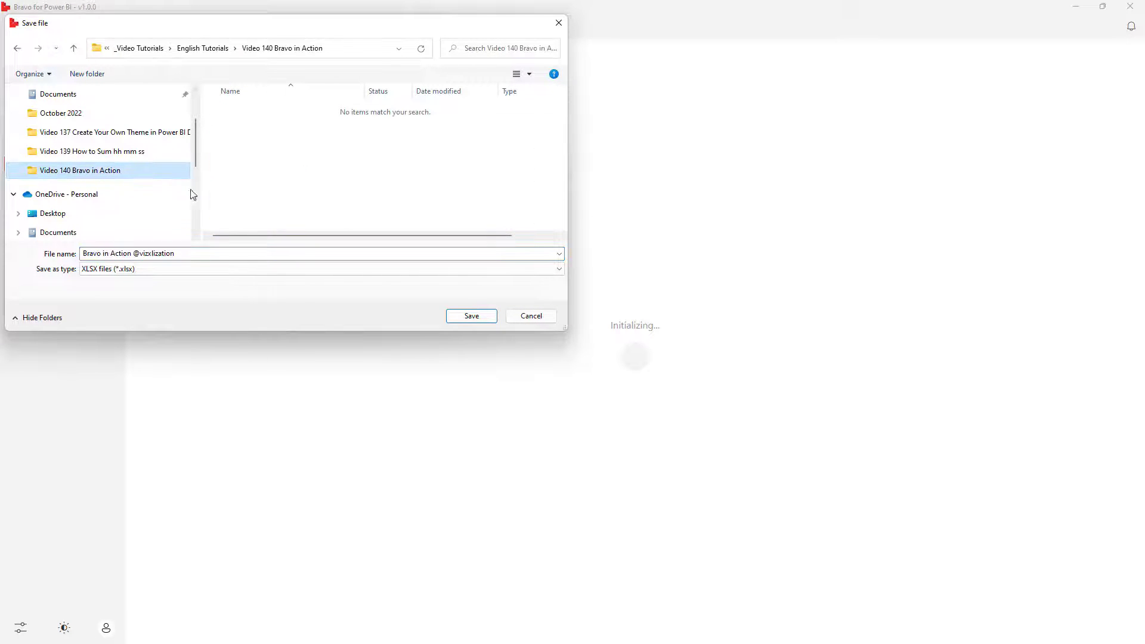
pyautogui.click(471, 317)
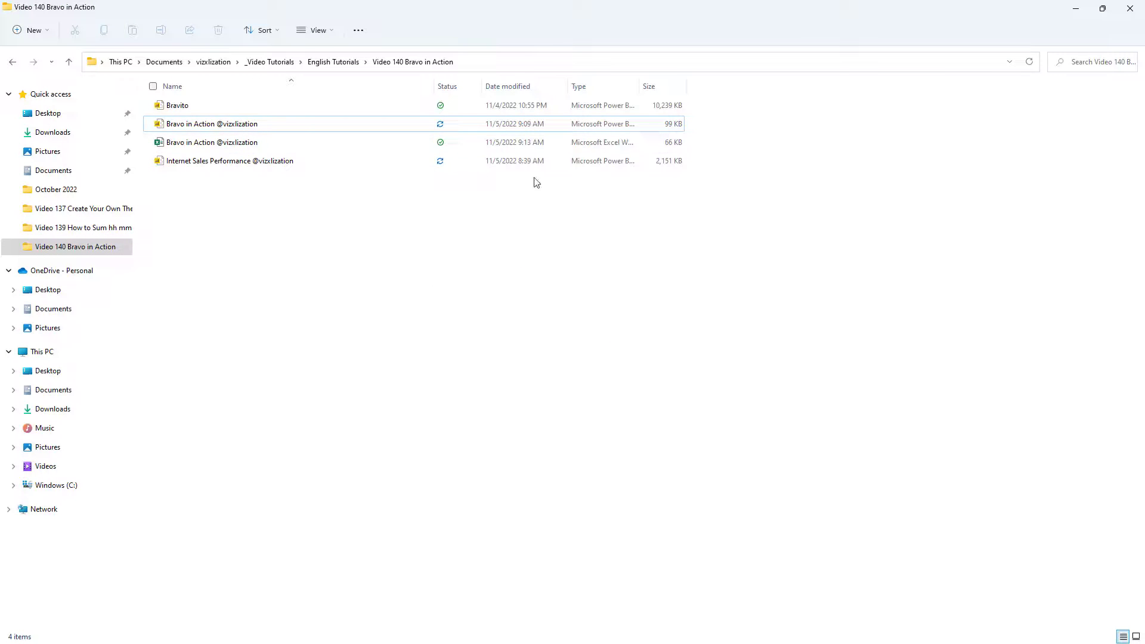
# Step: Open the exported Bravo in Action workbook in Excel and examine the financials data and the Bravo Export Summary sheet
pyautogui.click(221, 146)
pyautogui.doubleClick(220, 147)
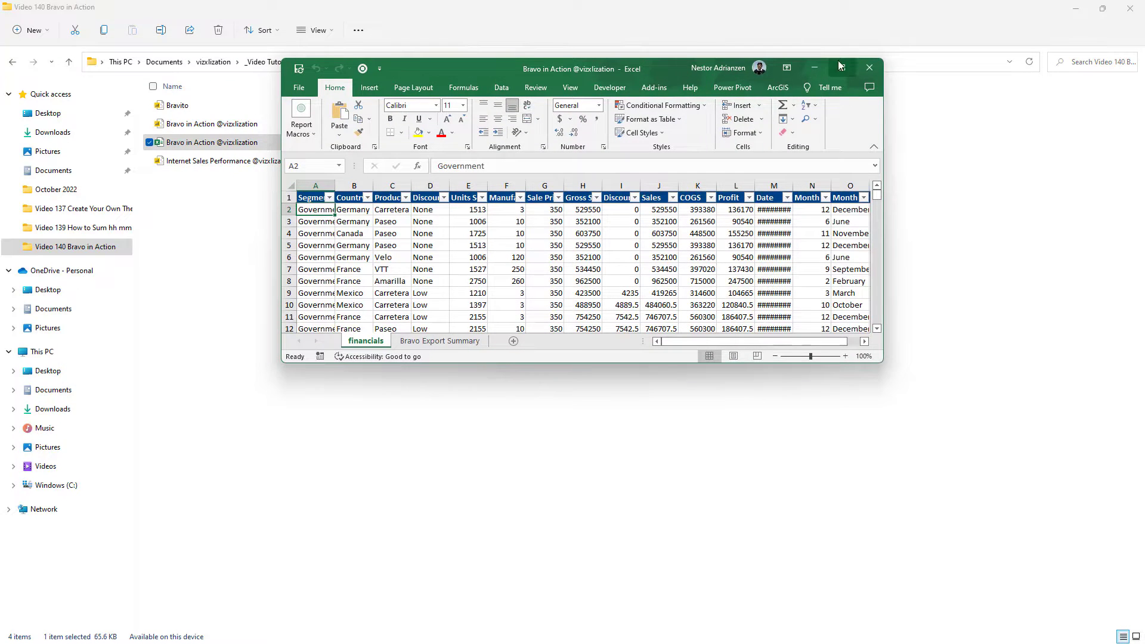
pyautogui.click(840, 67)
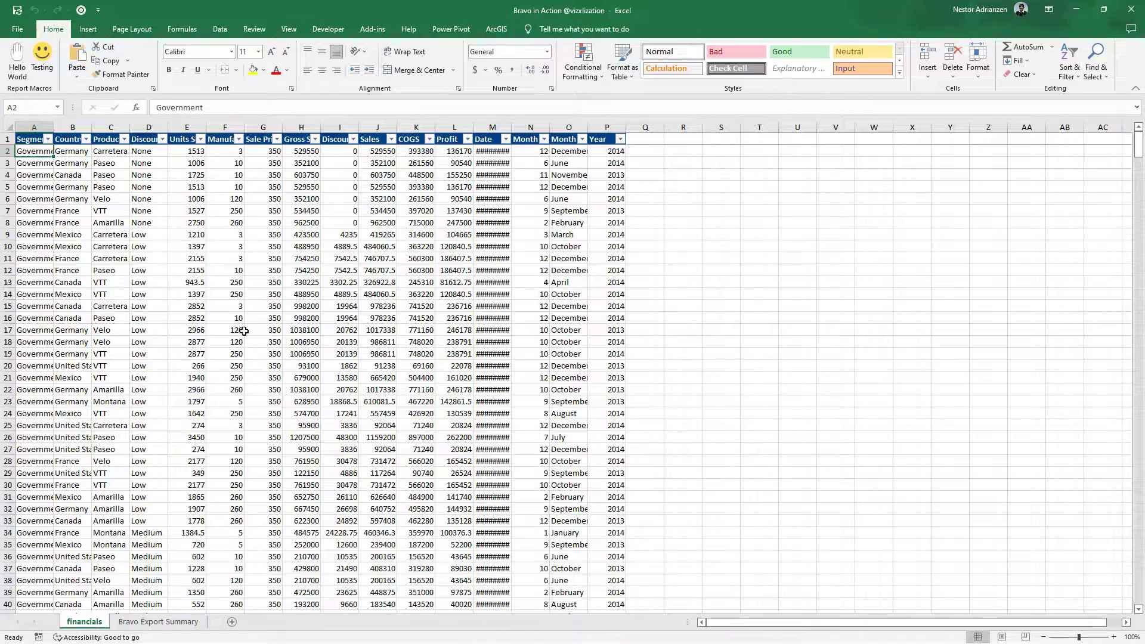
pyautogui.scroll(-20, 244, 331)
pyautogui.click(168, 623)
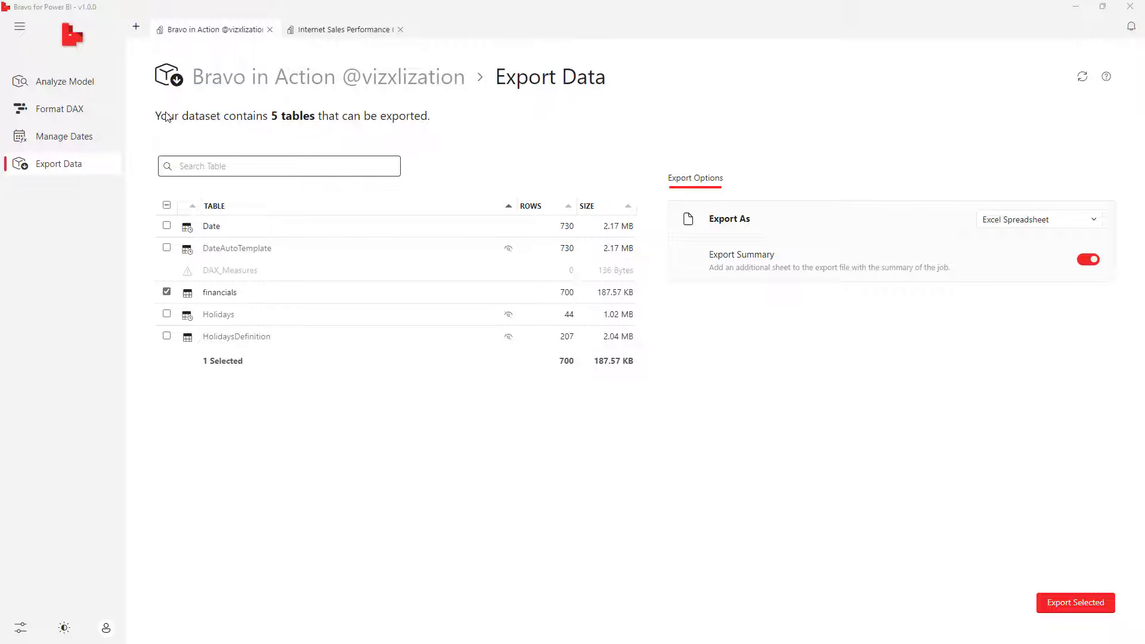
# Step: In Bravo, open the Bravito dataset published on powerbi.com
pyautogui.click(137, 28)
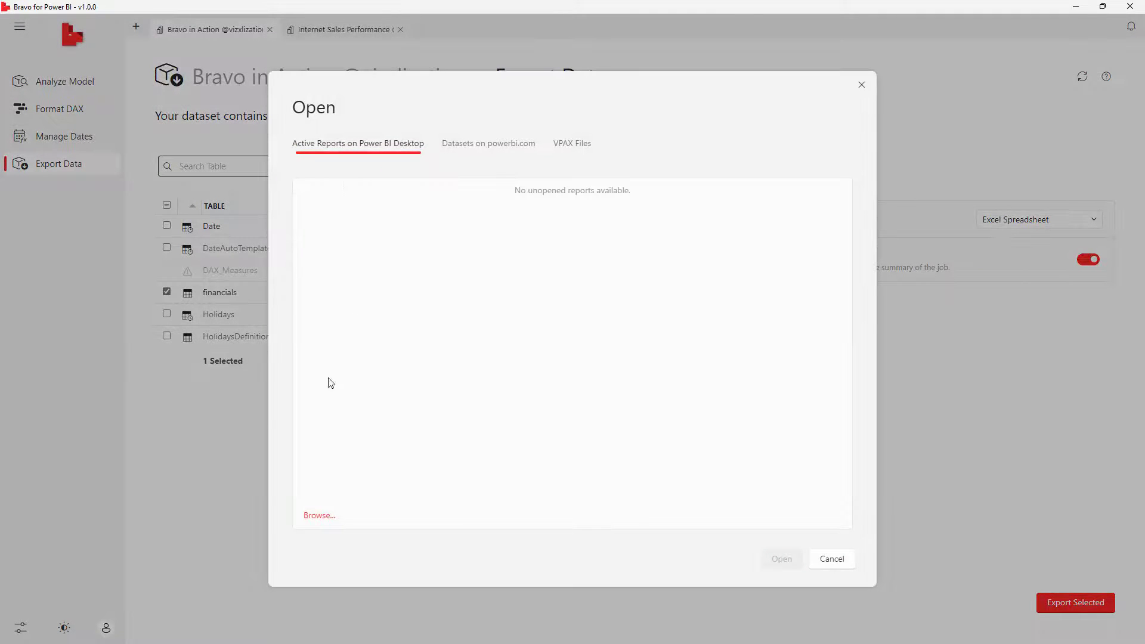
pyautogui.click(494, 148)
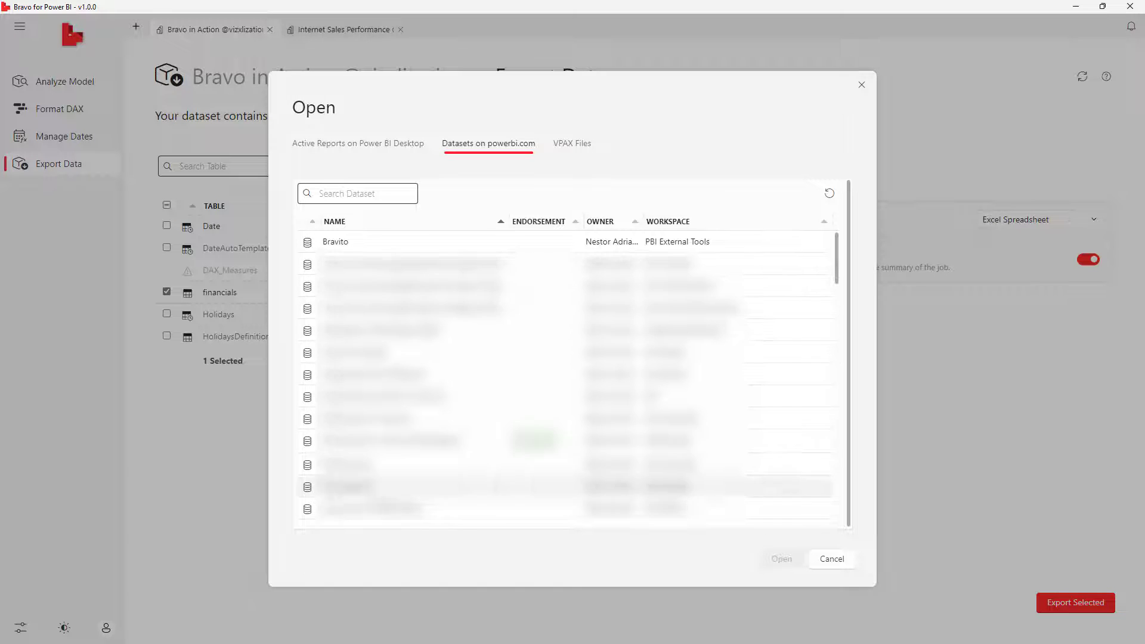
pyautogui.click(367, 248)
pyautogui.click(778, 559)
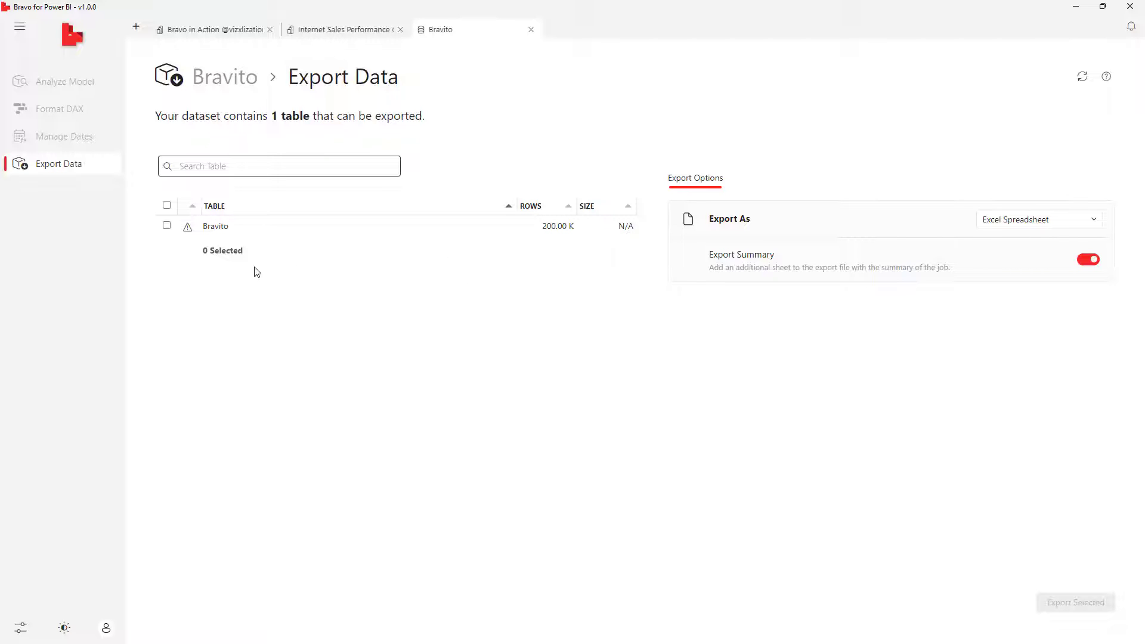
# Step: Export the Bravito table as the XLSX file "Bravito" in the Video 140 Bravo in Action folder
pyautogui.click(167, 226)
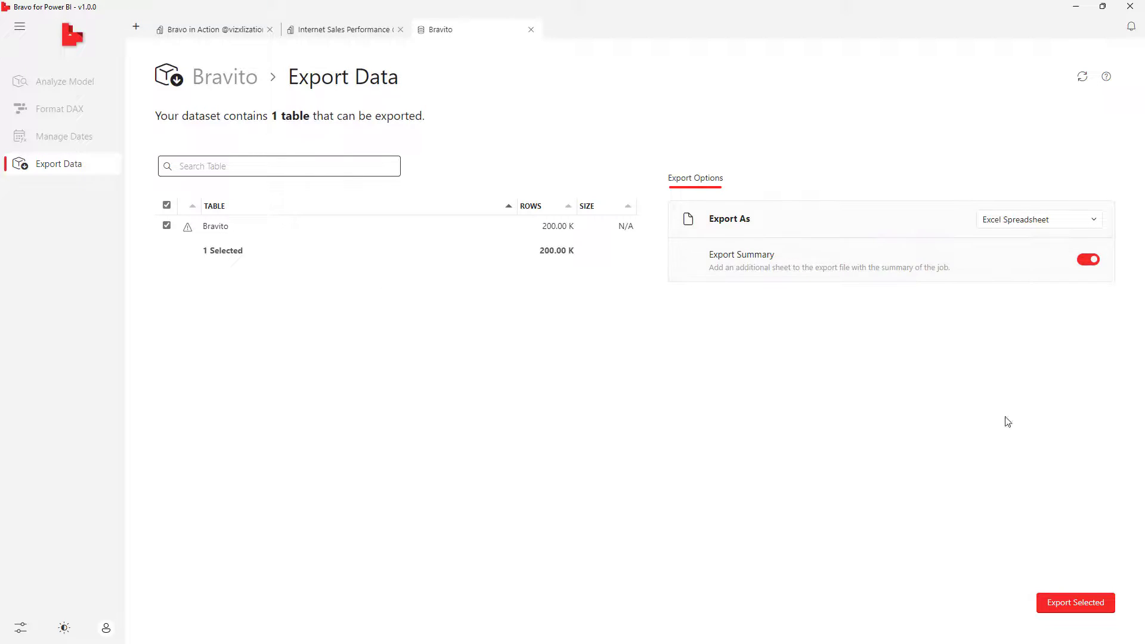
pyautogui.click(1063, 604)
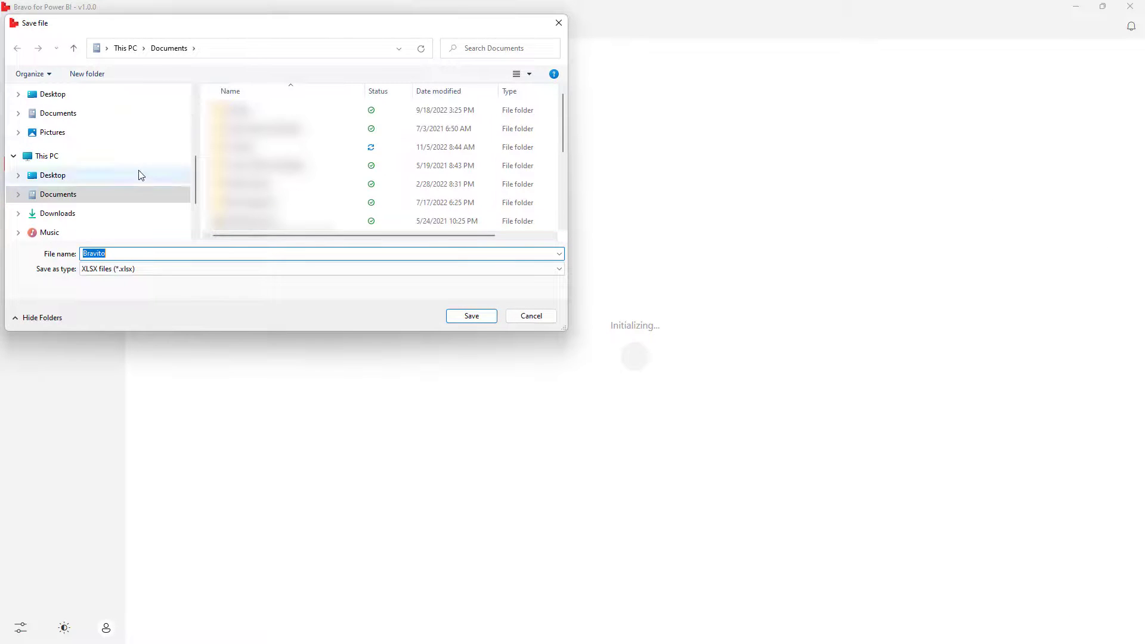
pyautogui.scroll(2, 149, 187)
pyautogui.click(117, 138)
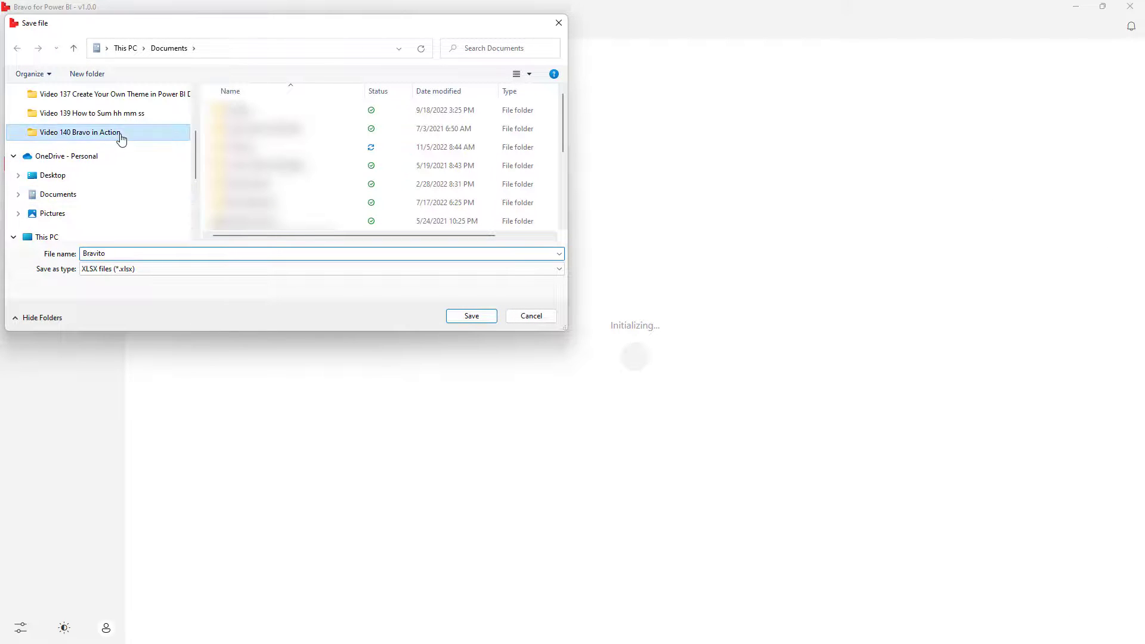
pyautogui.click(471, 316)
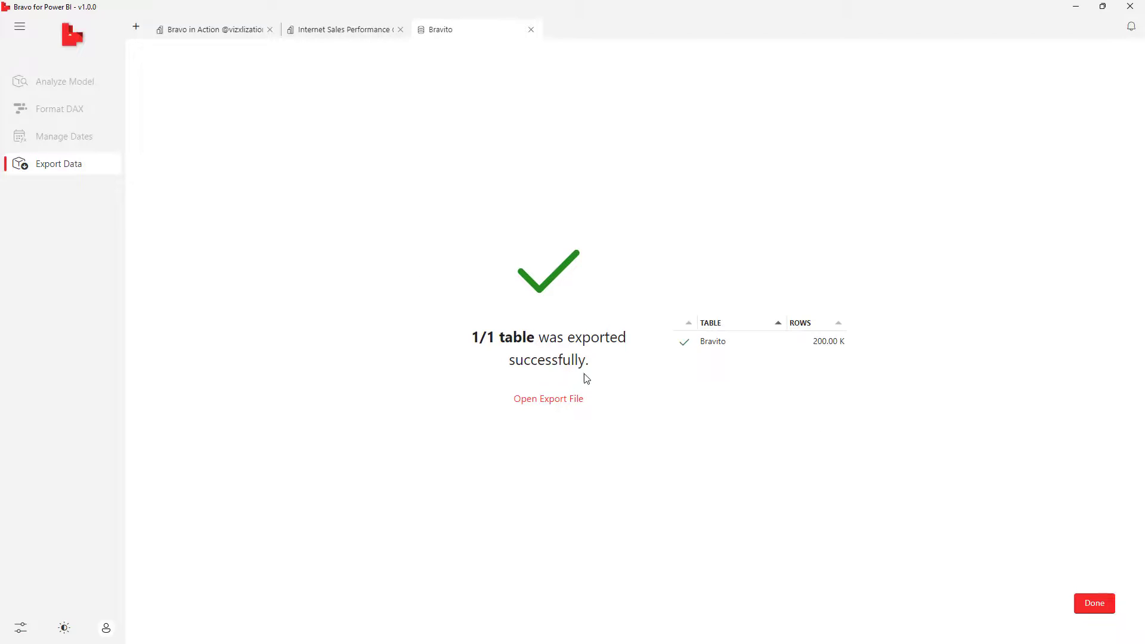
pyautogui.click(1102, 608)
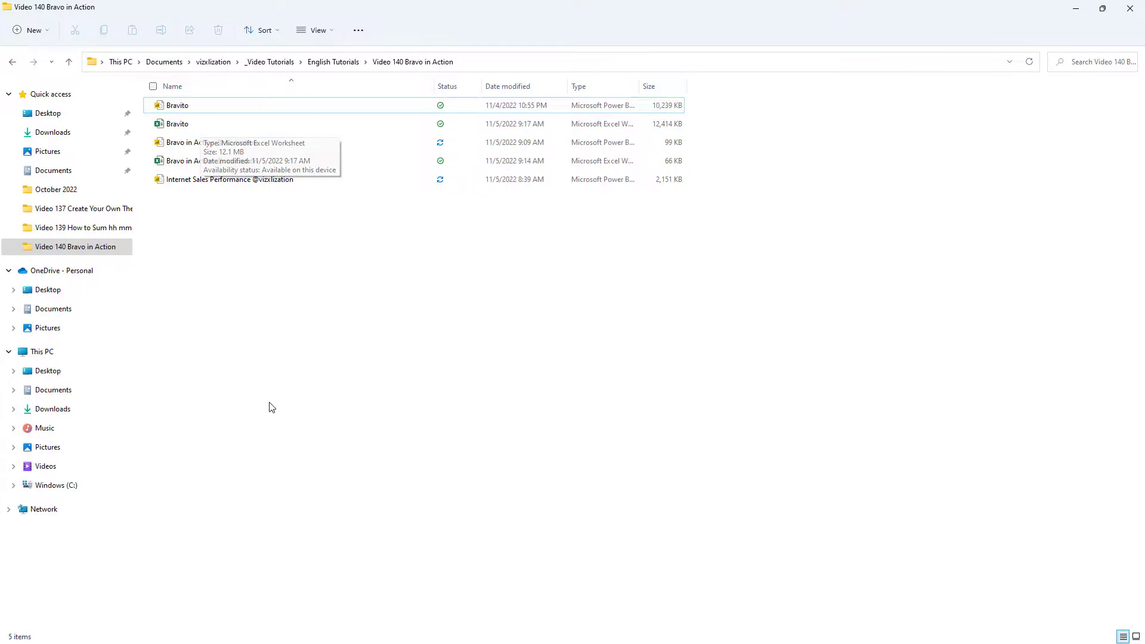
# Step: Open the exported Bravito workbook in Excel and select the whole Code column's data to check the number of exported rows
pyautogui.click(204, 125)
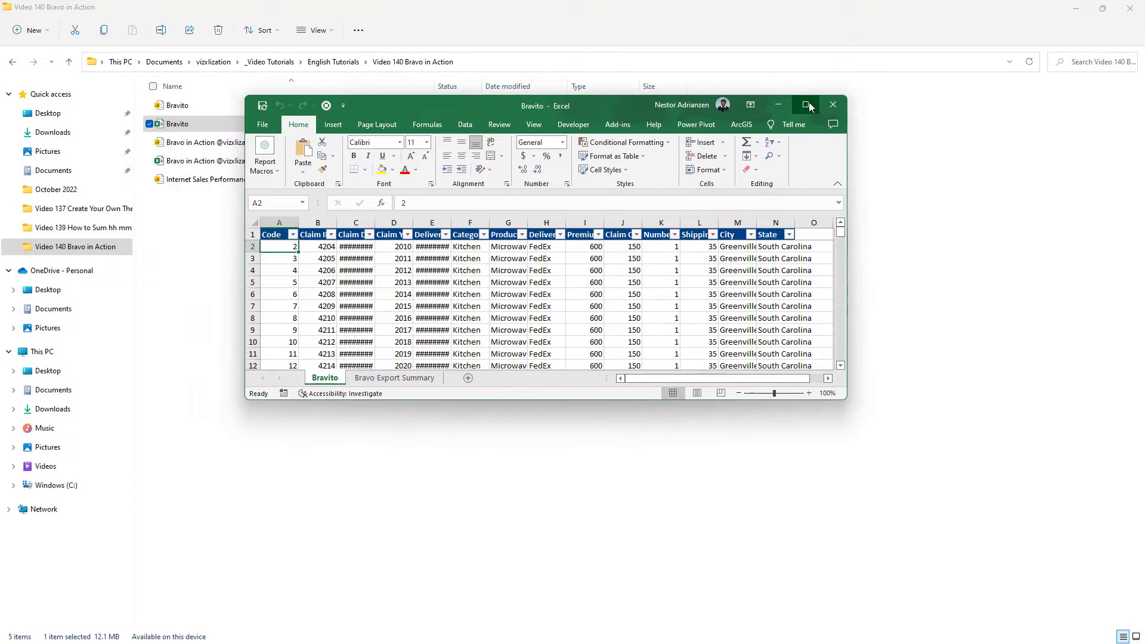
pyautogui.click(809, 107)
pyautogui.click(378, 246)
pyautogui.click(49, 153)
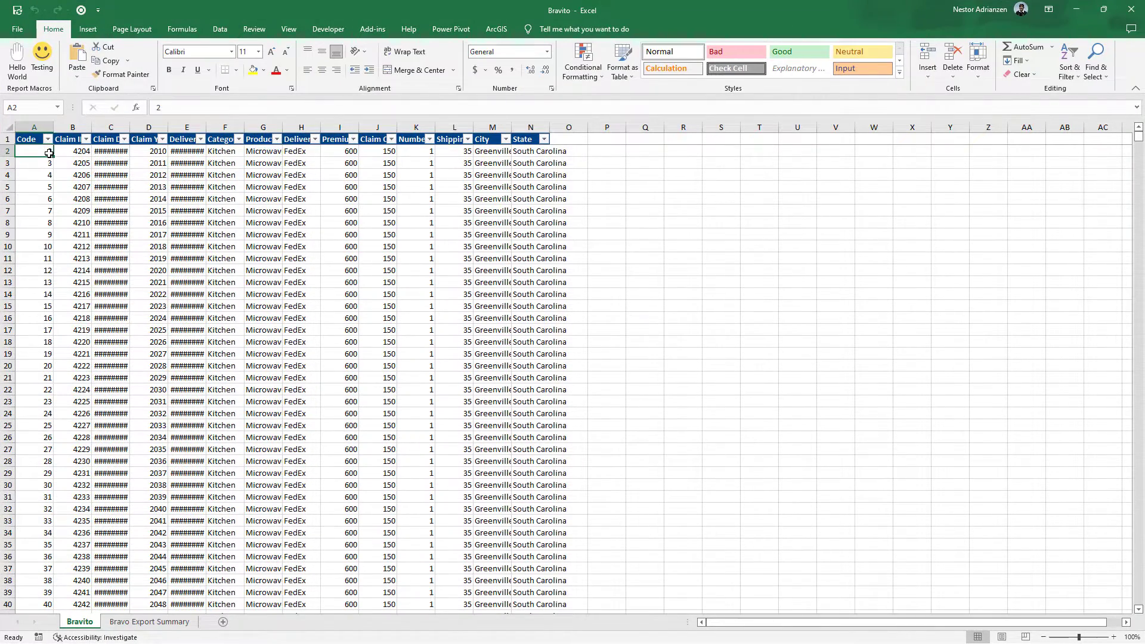
pyautogui.hotkey('ctrl', 'shift', 'Down')
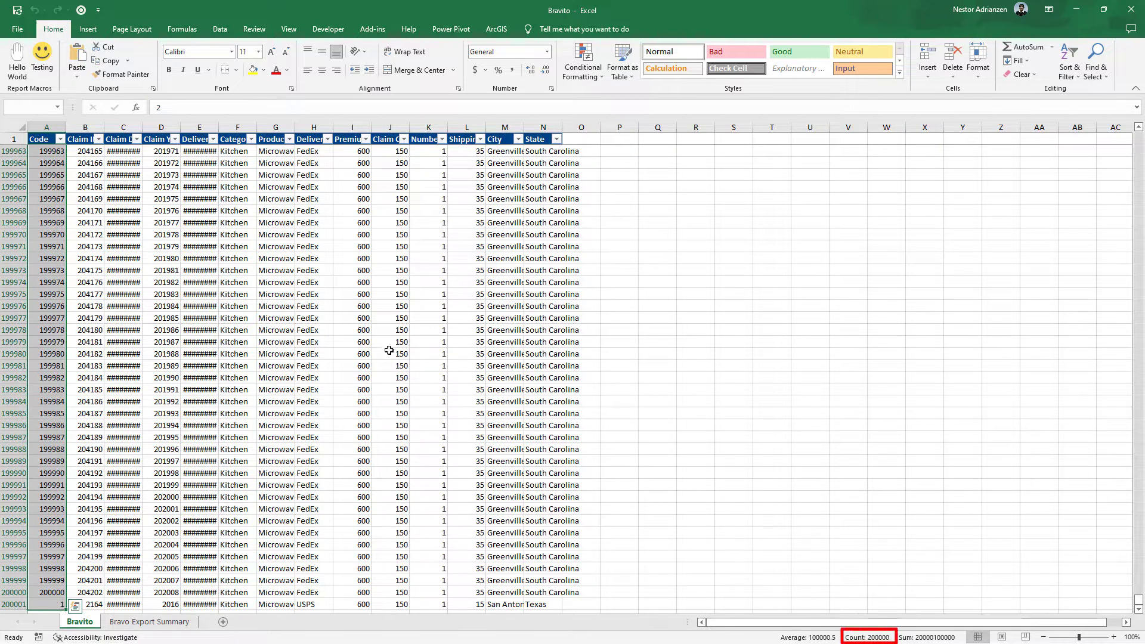
pyautogui.scroll(-2, 385, 352)
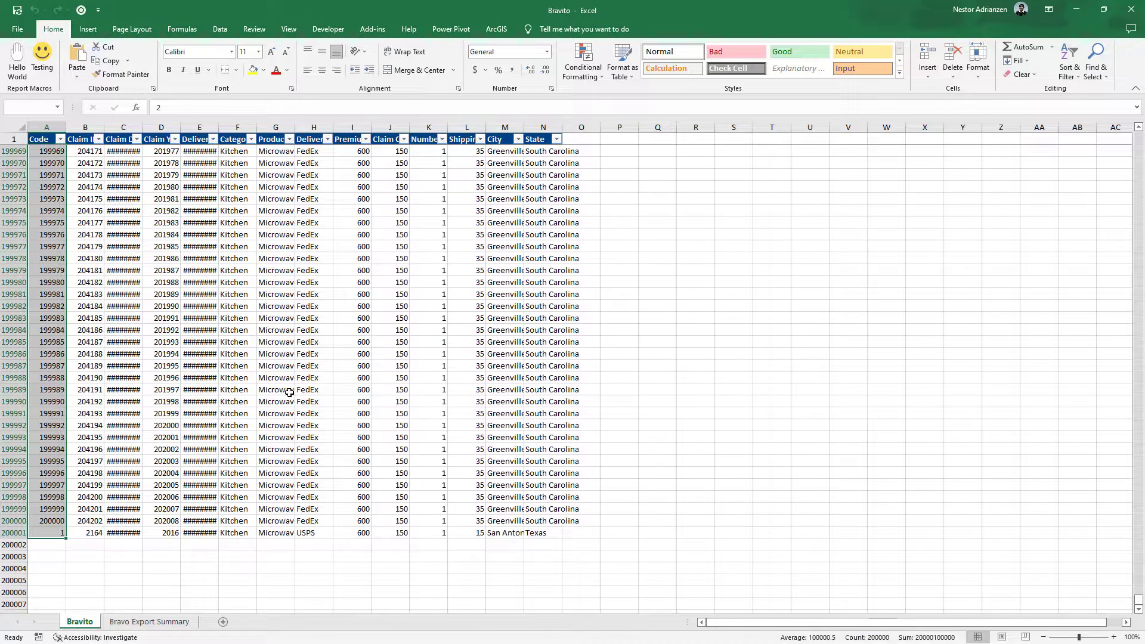